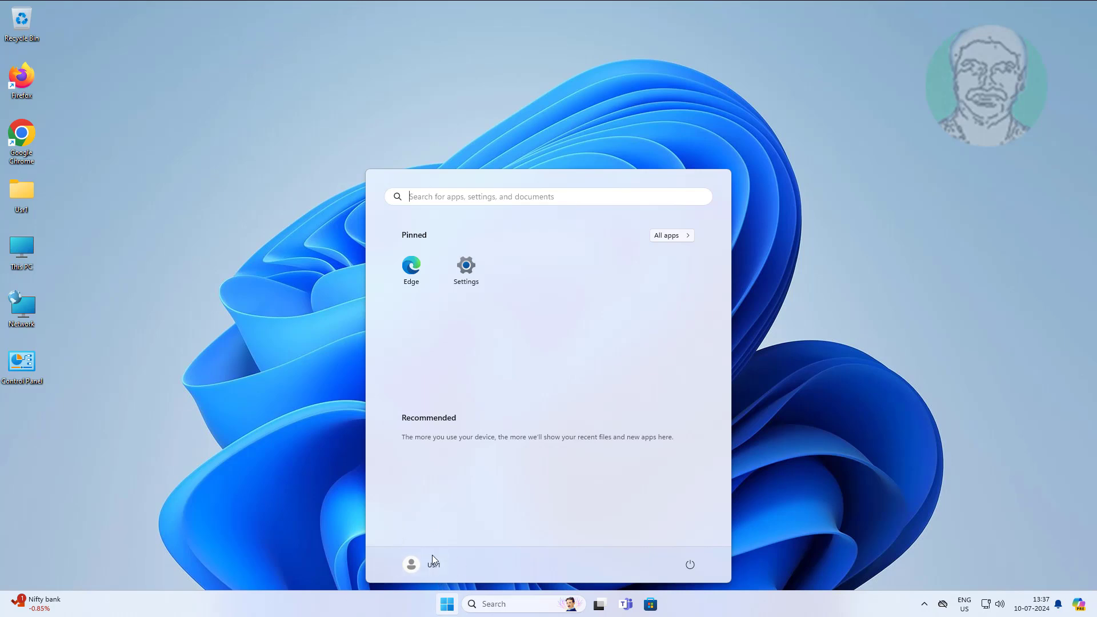
# Open the Users folder on Local Disk (C:) to view the stored user profile folders.
pyautogui.click(238, 457)
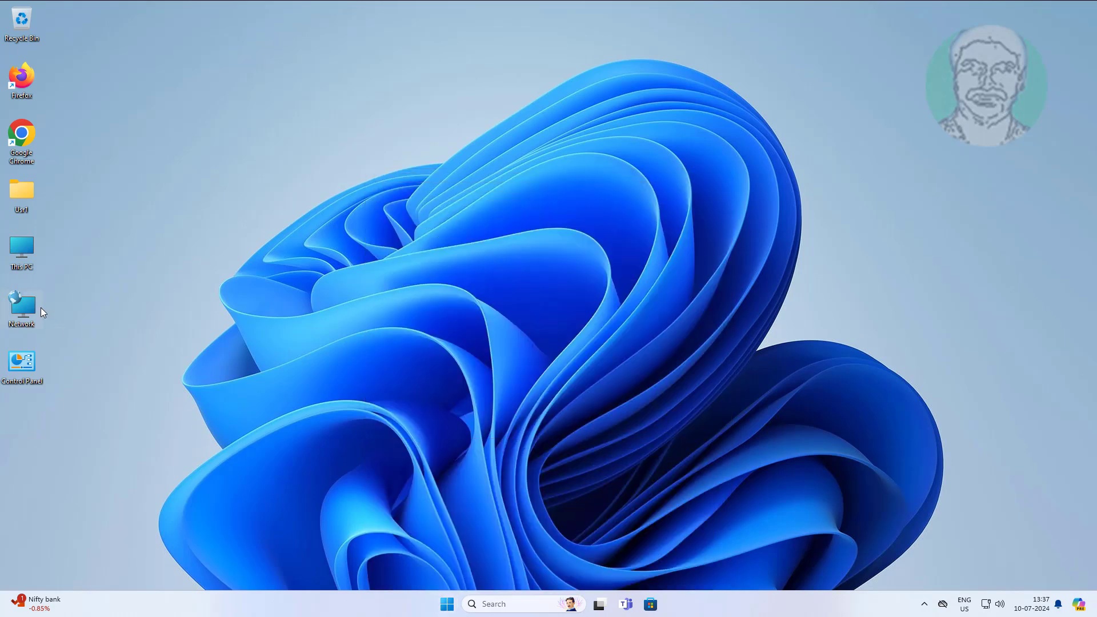
pyautogui.doubleClick(26, 253)
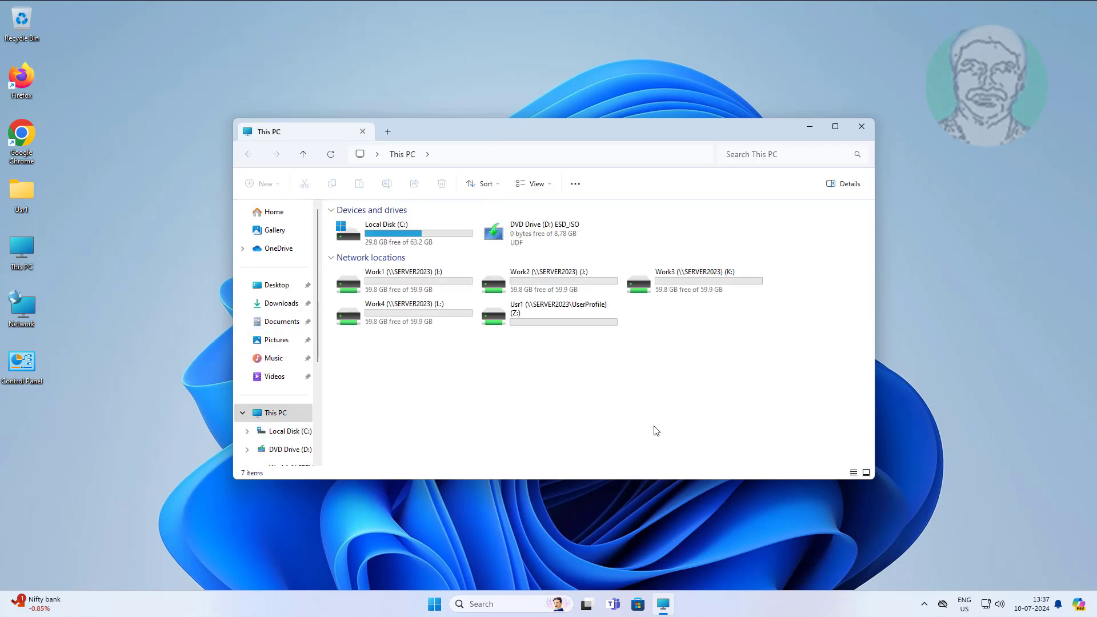
pyautogui.doubleClick(409, 239)
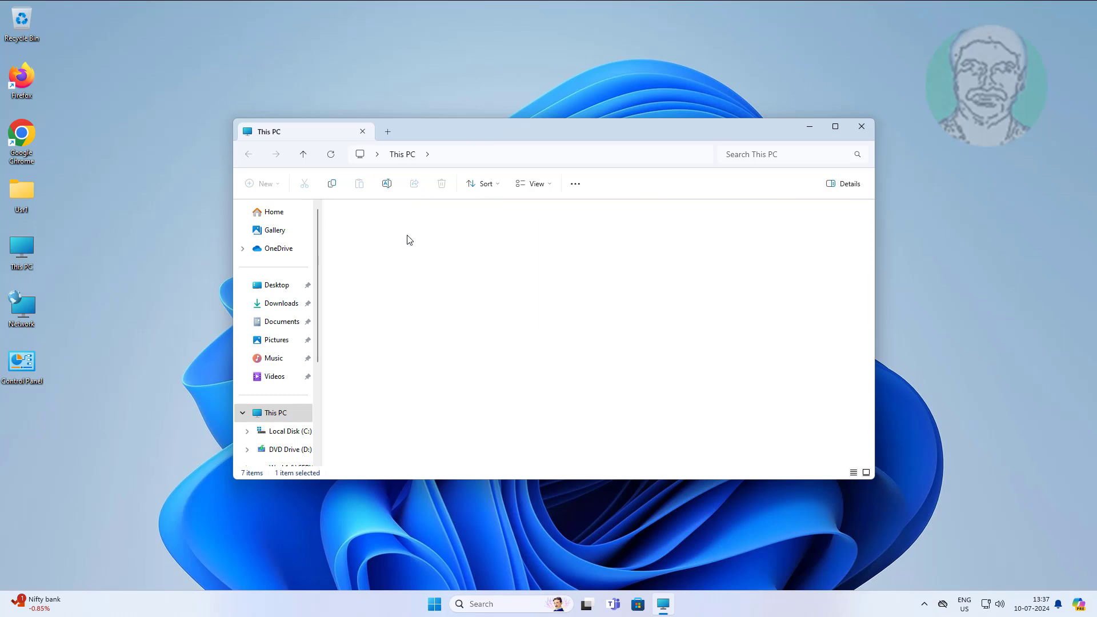
pyautogui.doubleClick(375, 282)
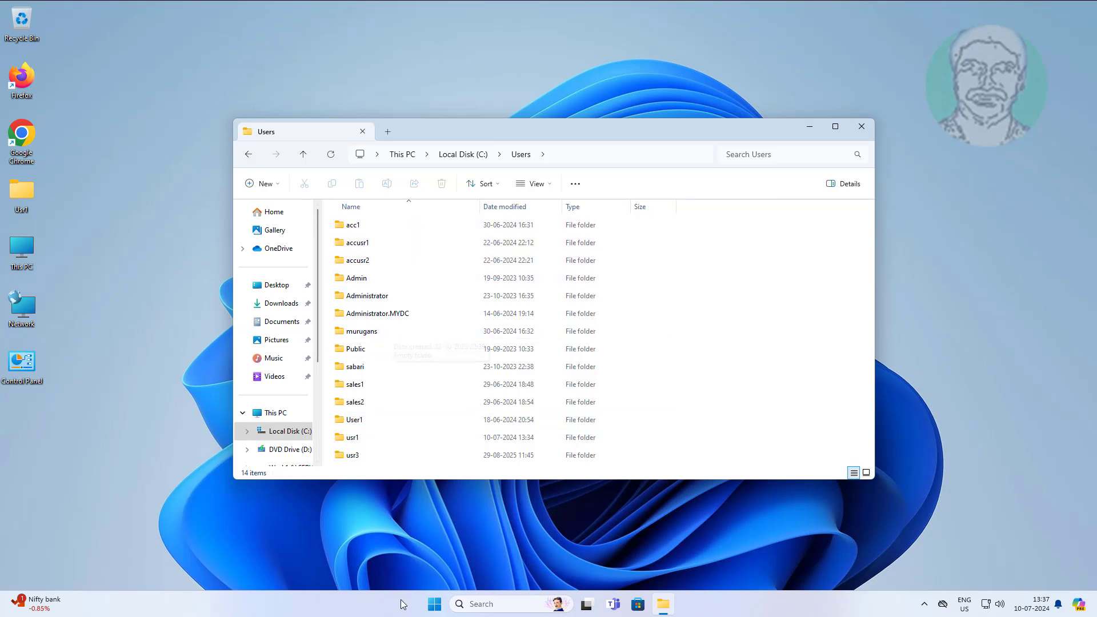
# Check which account is signed in against the profile folders, and close the Users window.
pyautogui.click(434, 604)
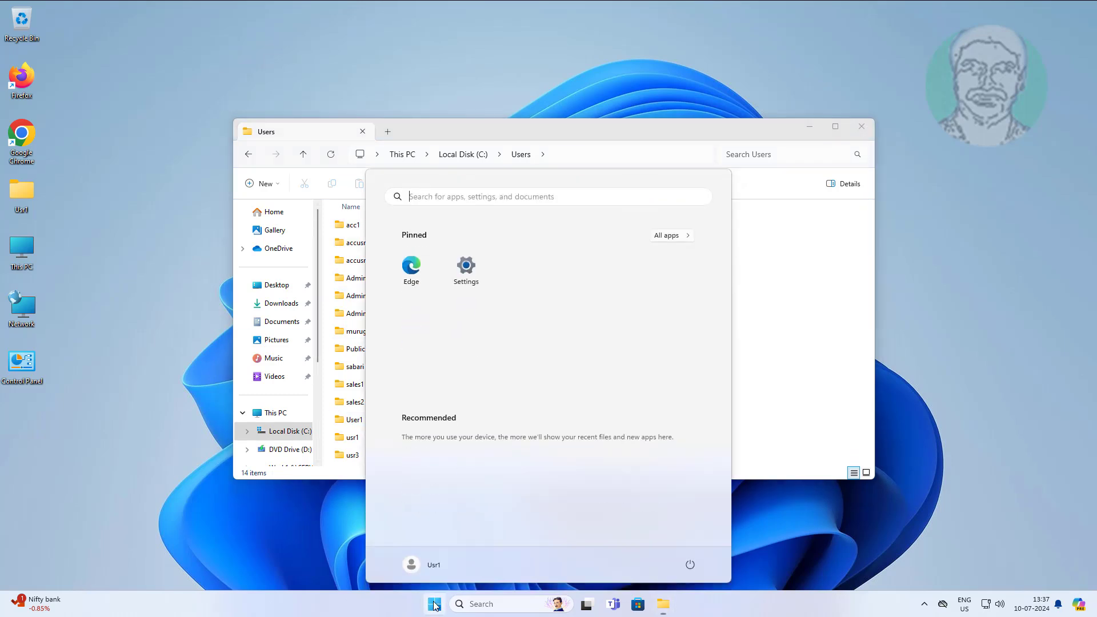
pyautogui.click(341, 540)
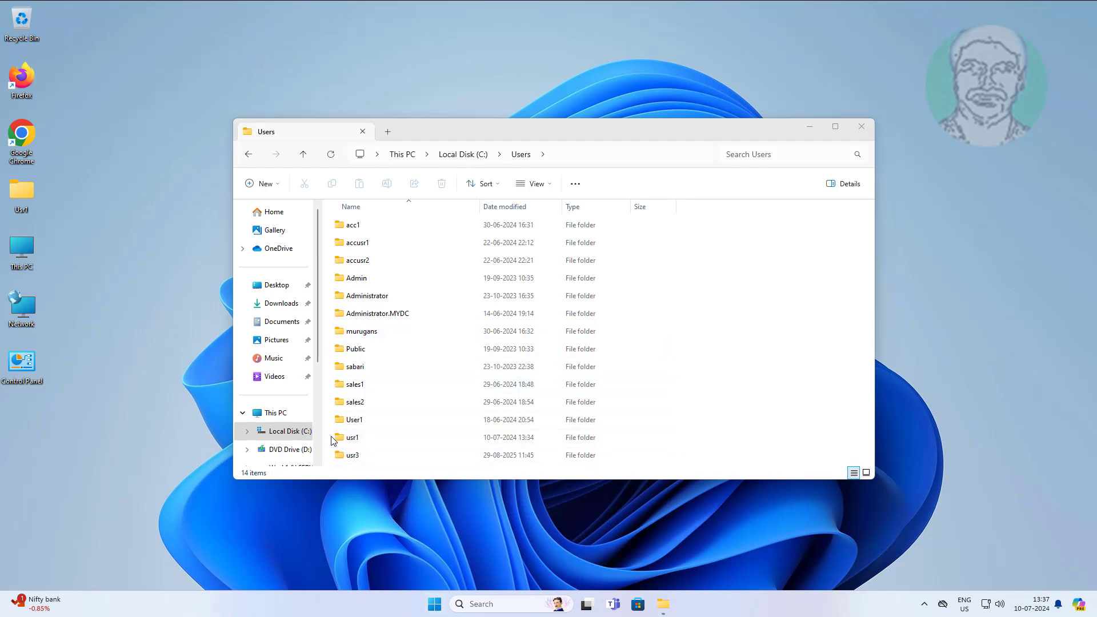
pyautogui.click(440, 609)
pyautogui.click(292, 557)
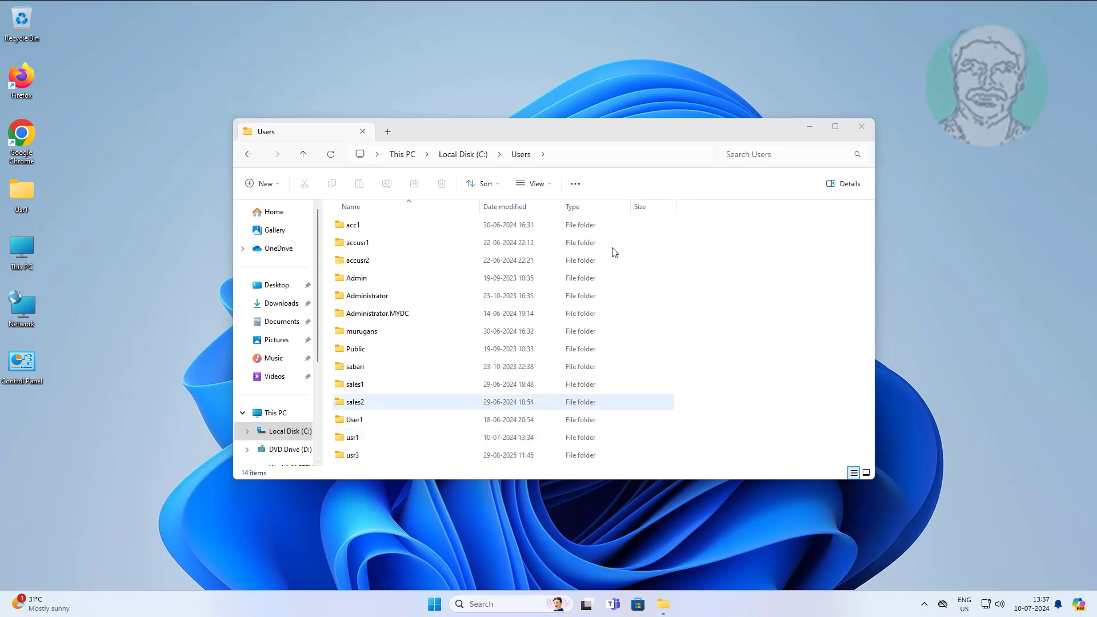
pyautogui.click(862, 126)
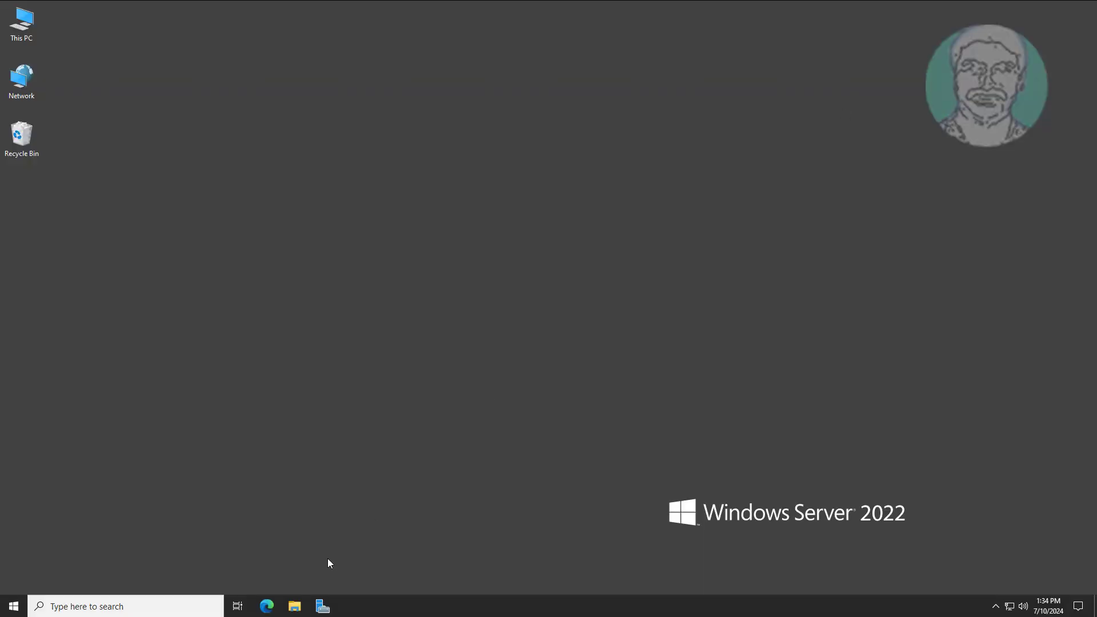
# On the server, open Active Directory Users and Computers from Server Manager, examine the computers in the UserComputer unit, and close the console.
pyautogui.click(324, 606)
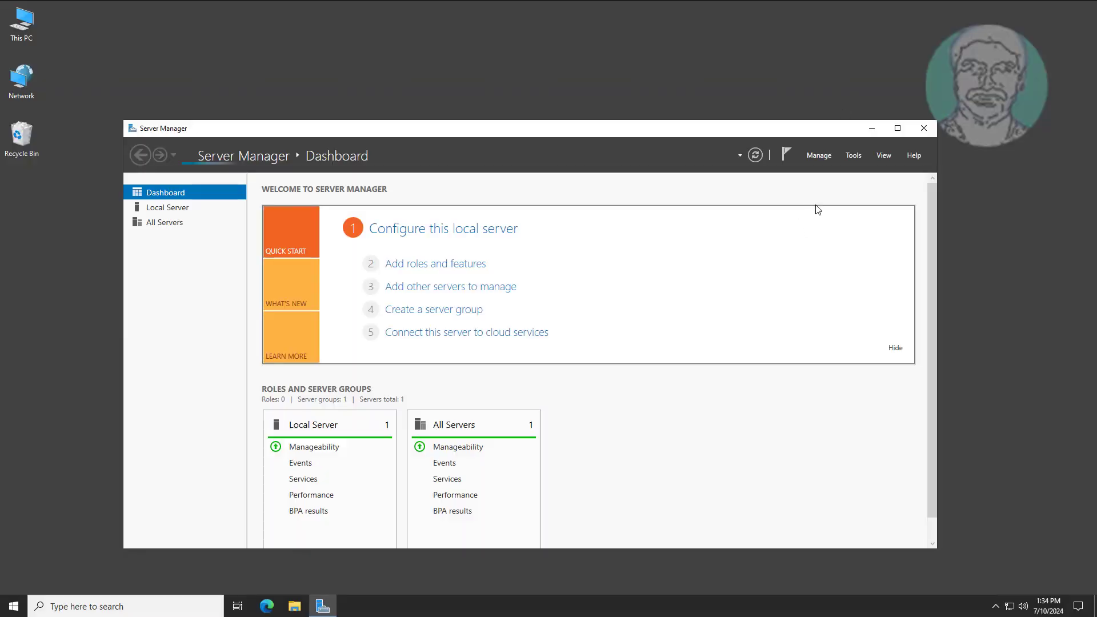
pyautogui.click(854, 155)
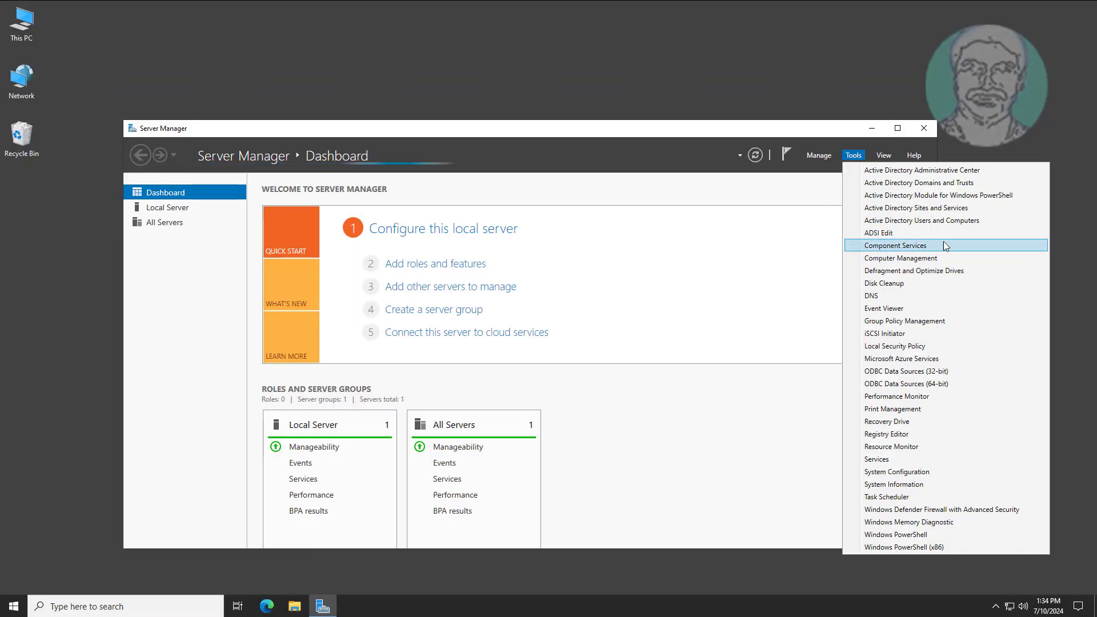
pyautogui.click(946, 220)
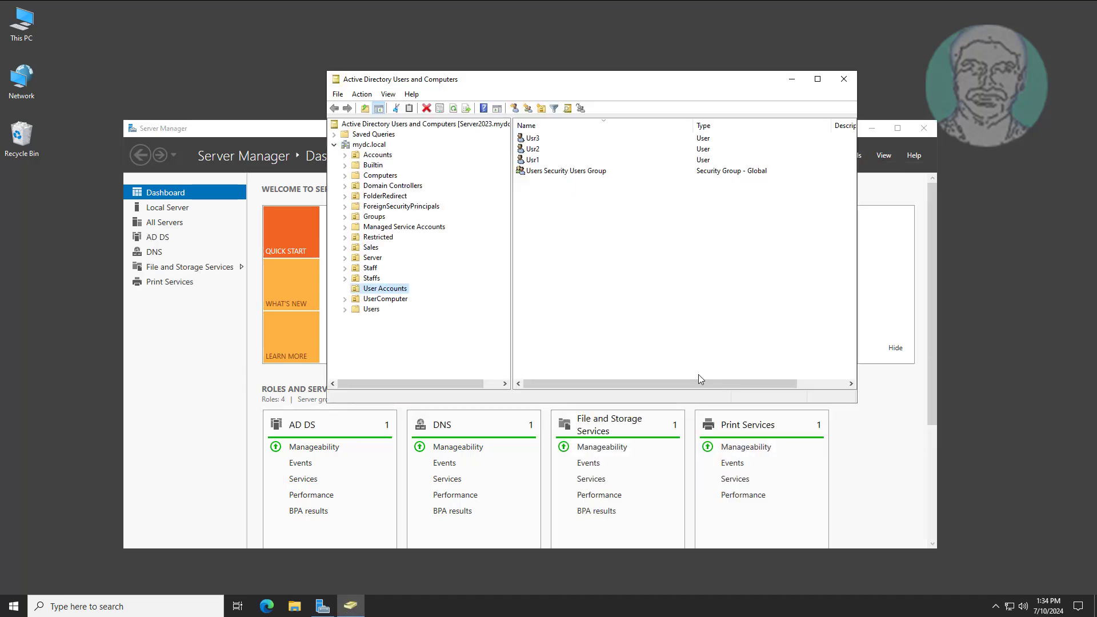
pyautogui.click(395, 300)
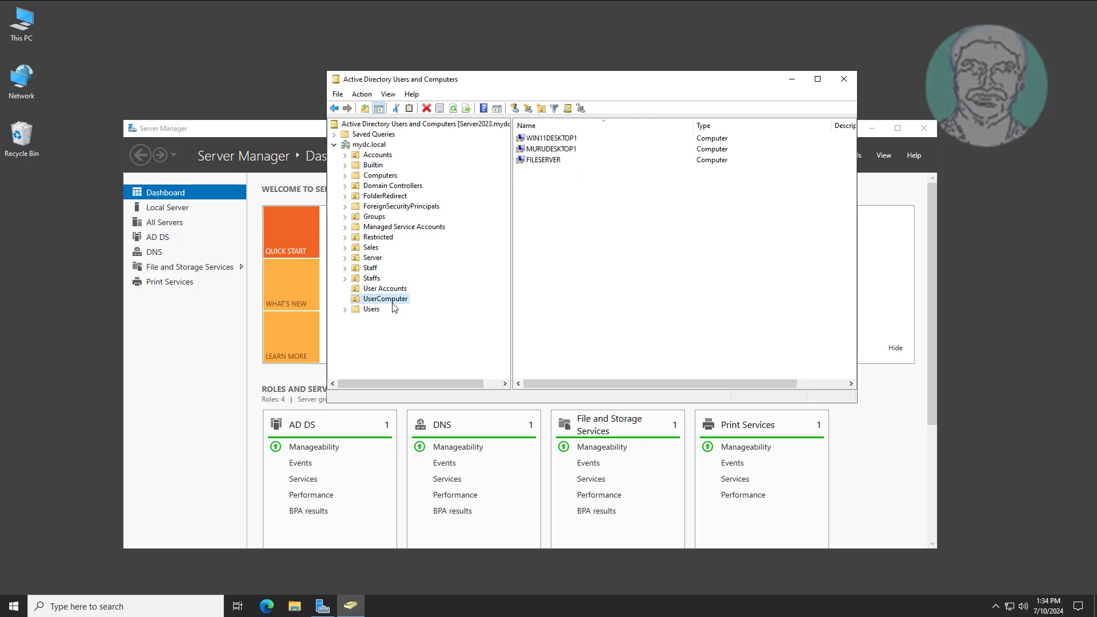
pyautogui.click(532, 161)
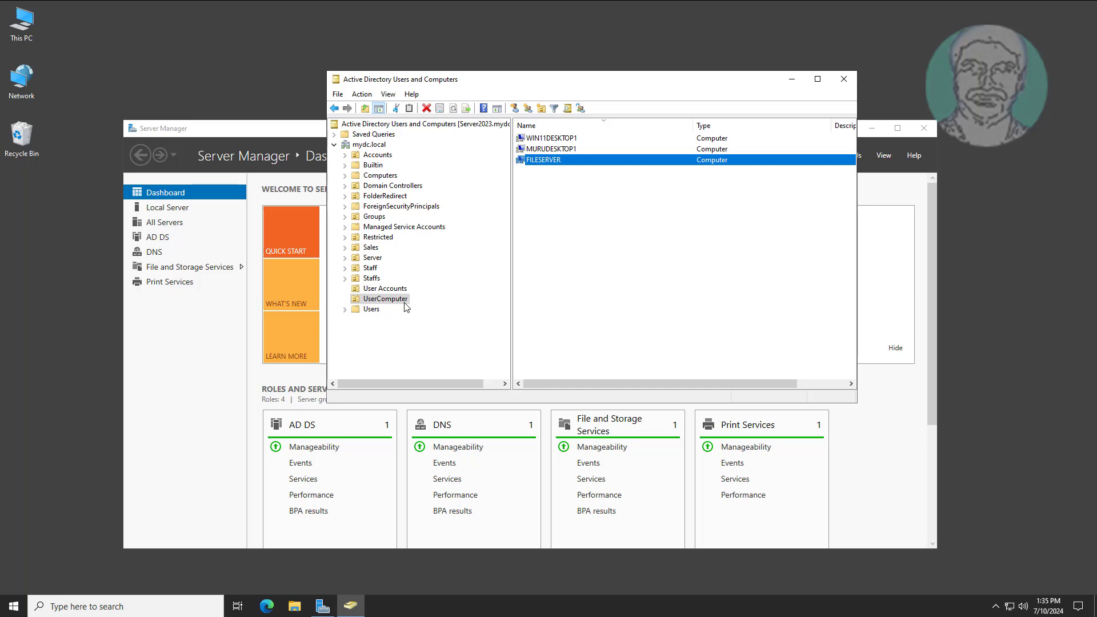
pyautogui.click(836, 80)
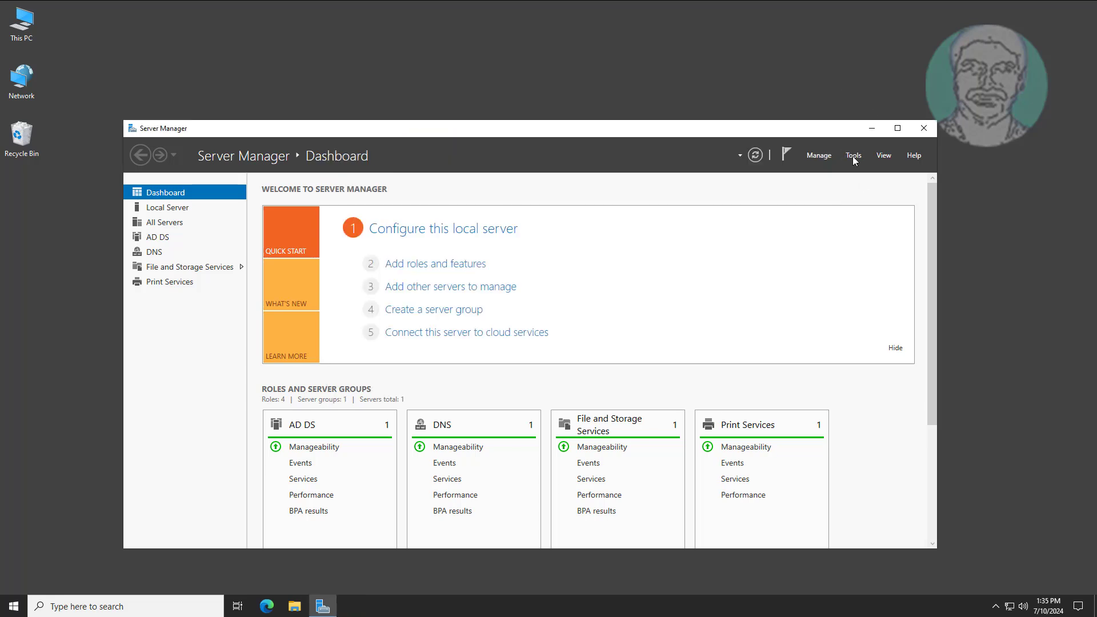
# Open Group Policy Management and show the policies linked to the UserComputer organizational unit.
pyautogui.click(852, 156)
pyautogui.click(928, 323)
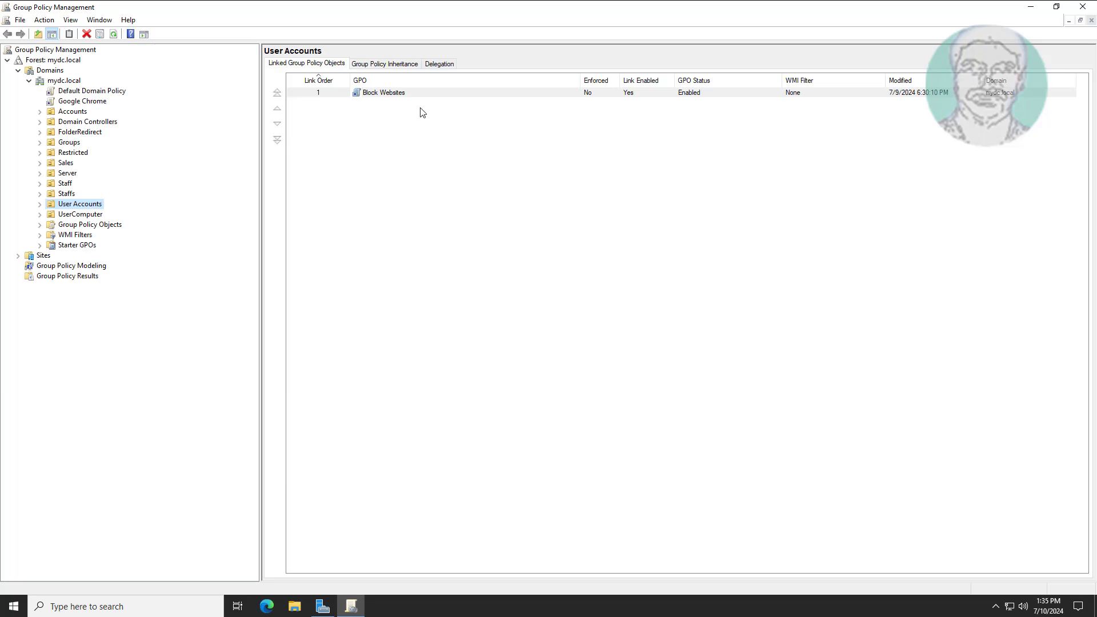
pyautogui.click(68, 216)
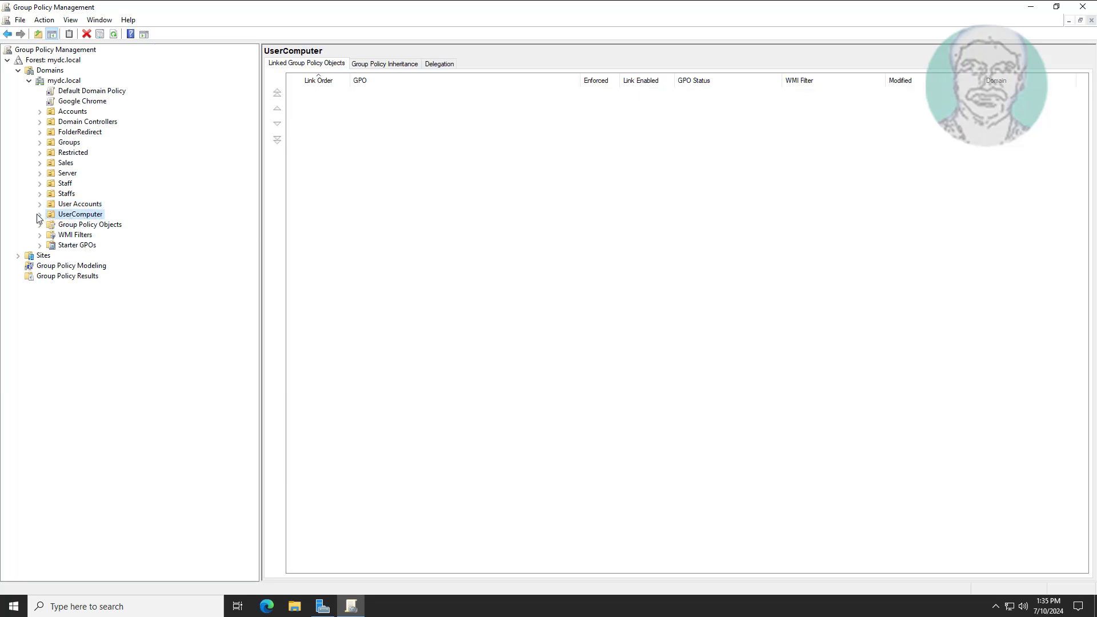
# Create a GPO named "Delete Old User Profile Group Policy" under Group Policy Objects, with no source starter GPO.
pyautogui.click(109, 225)
pyautogui.rightClick(116, 230)
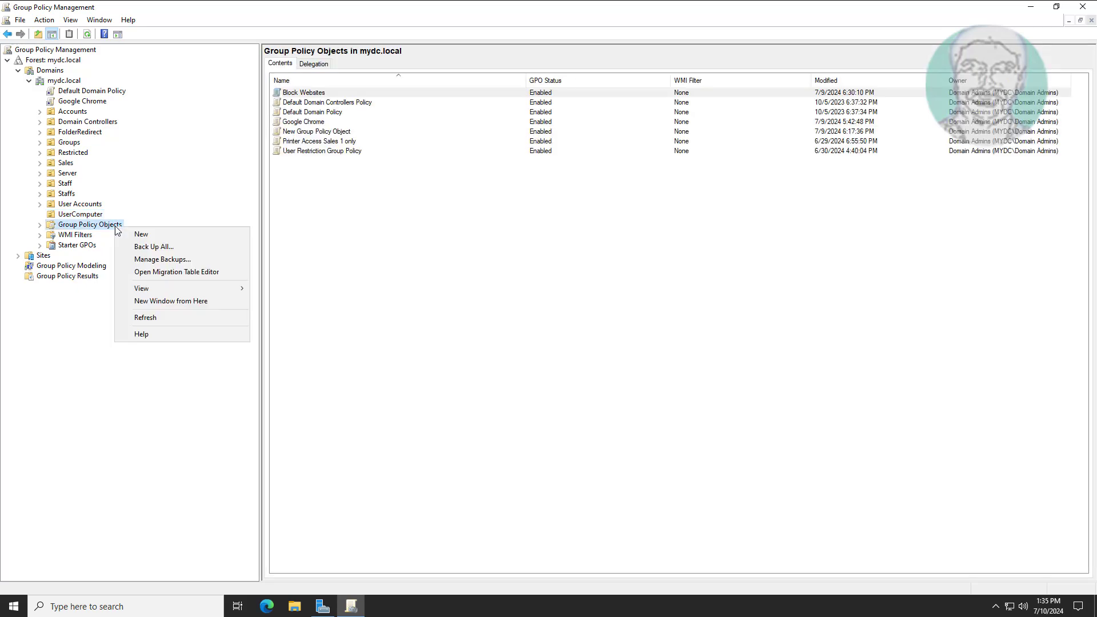
pyautogui.click(174, 231)
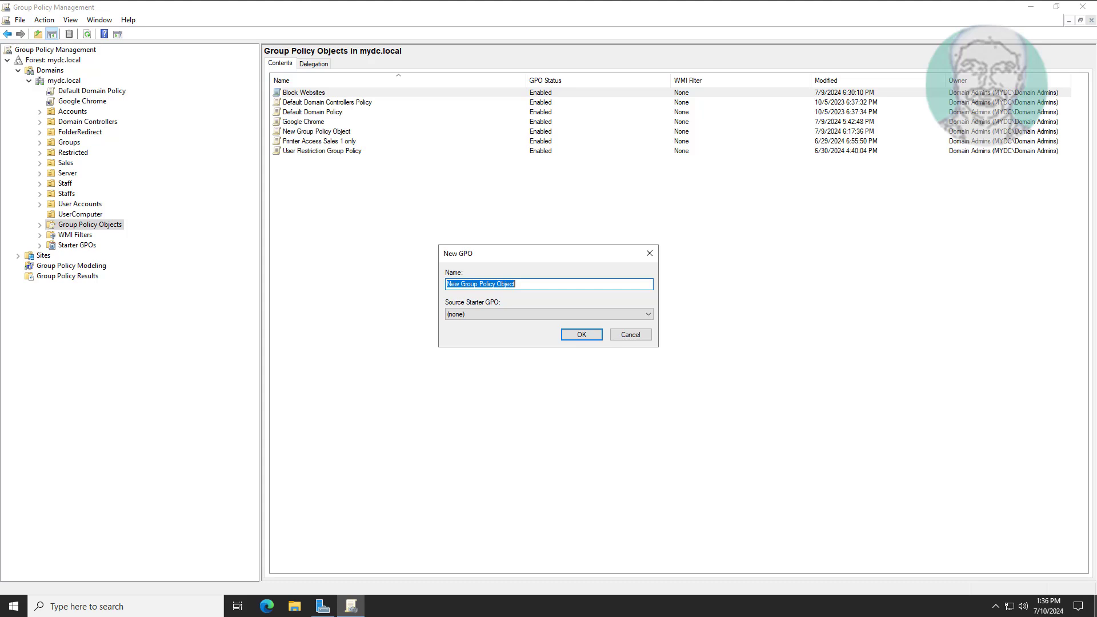
pyautogui.write('R')
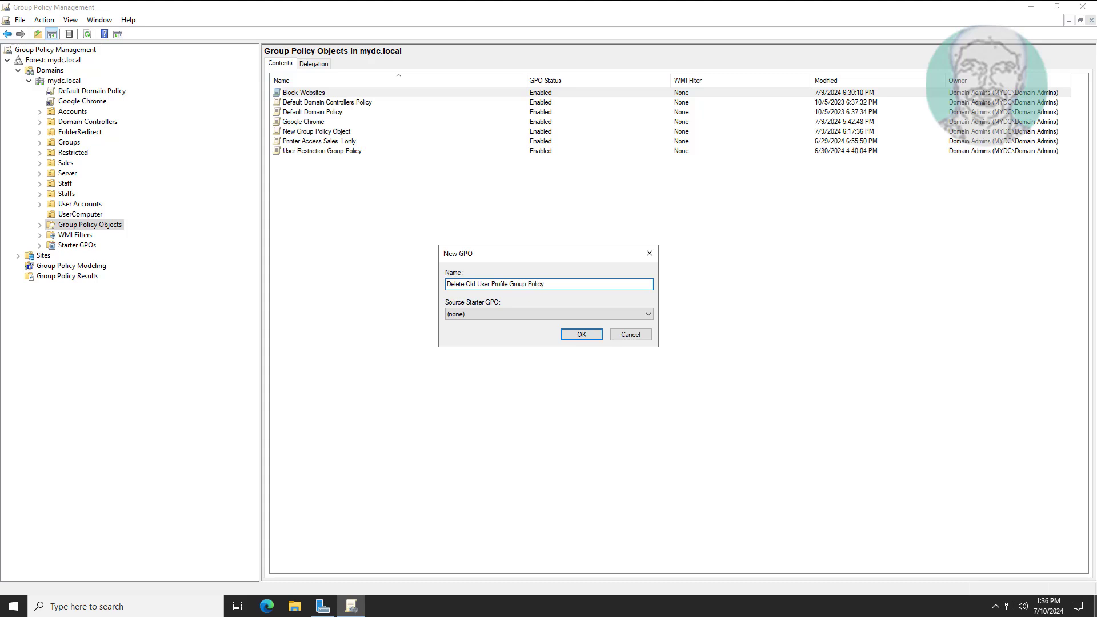
pyautogui.click(581, 335)
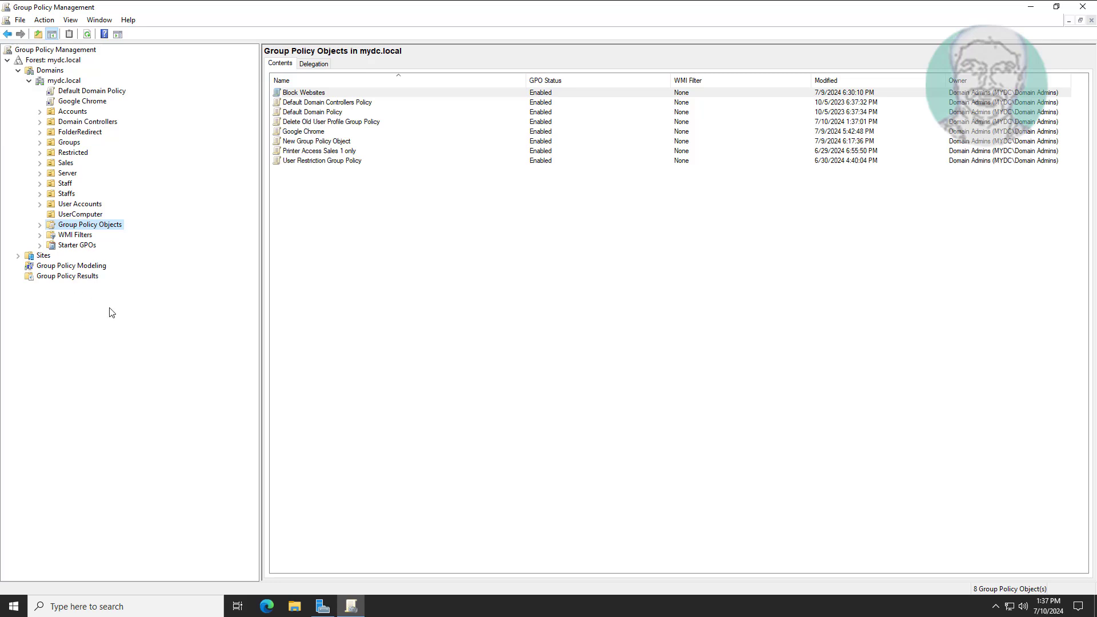
# Open Delete Old User Profile Group Policy for editing, and enlarge the editor window and its tree pane.
pyautogui.click(39, 225)
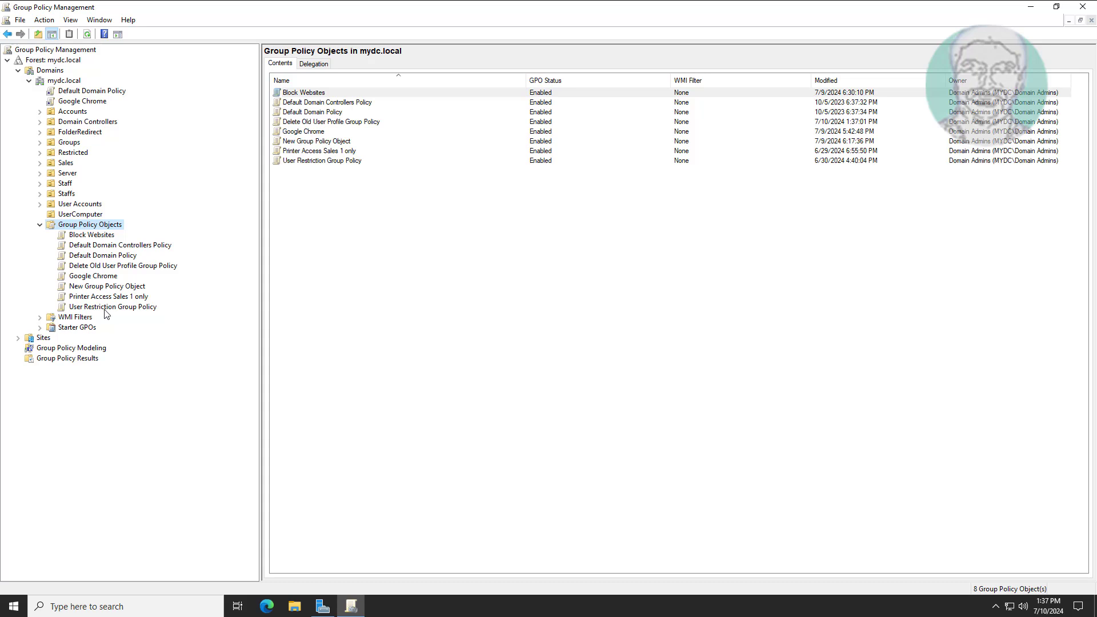
pyautogui.click(172, 266)
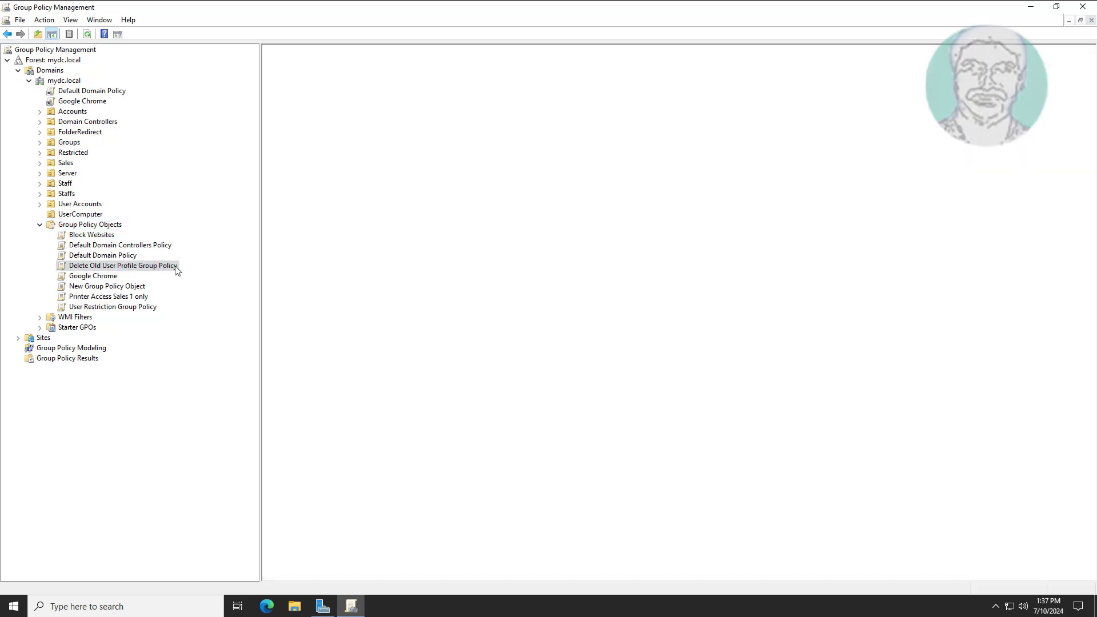
pyautogui.rightClick(170, 267)
pyautogui.click(196, 275)
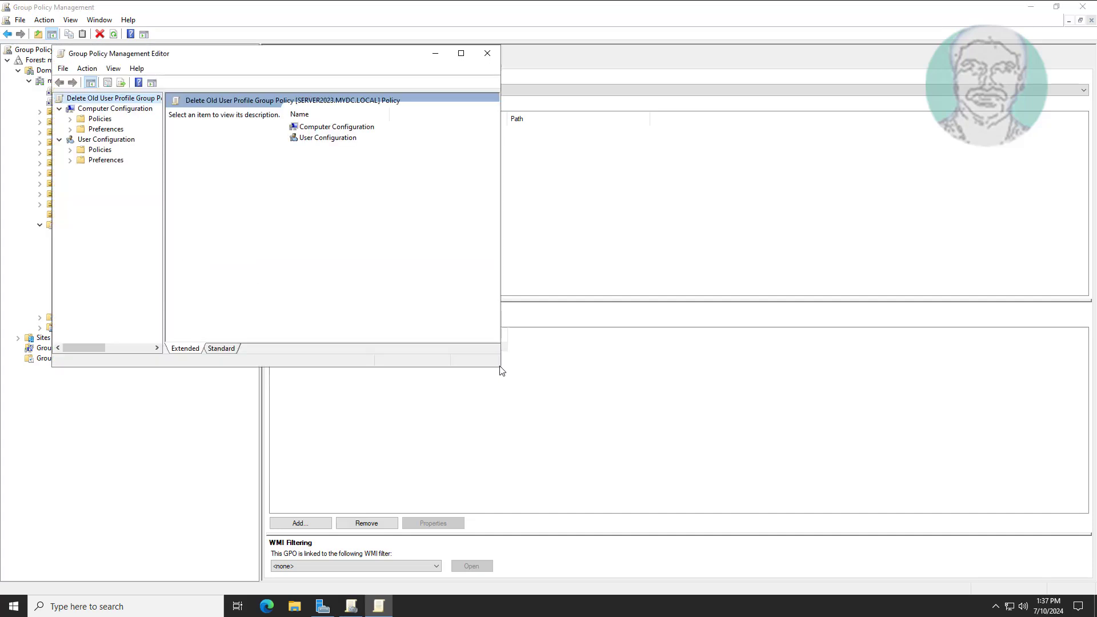
pyautogui.moveTo(500, 370); pyautogui.dragTo(926, 513)
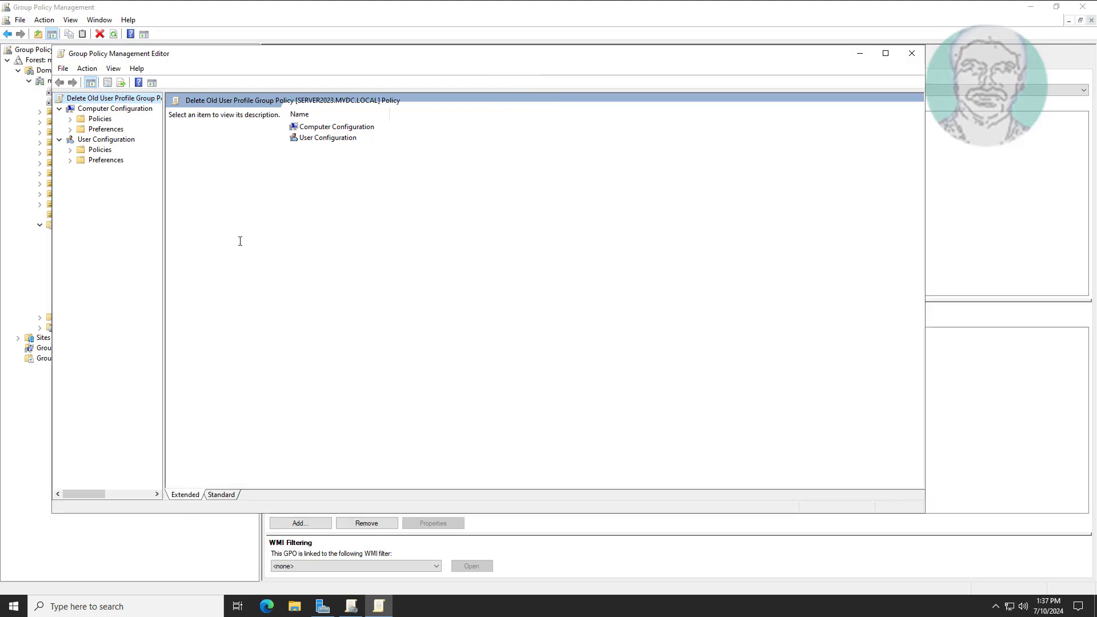
pyautogui.moveTo(163, 198); pyautogui.dragTo(240, 200)
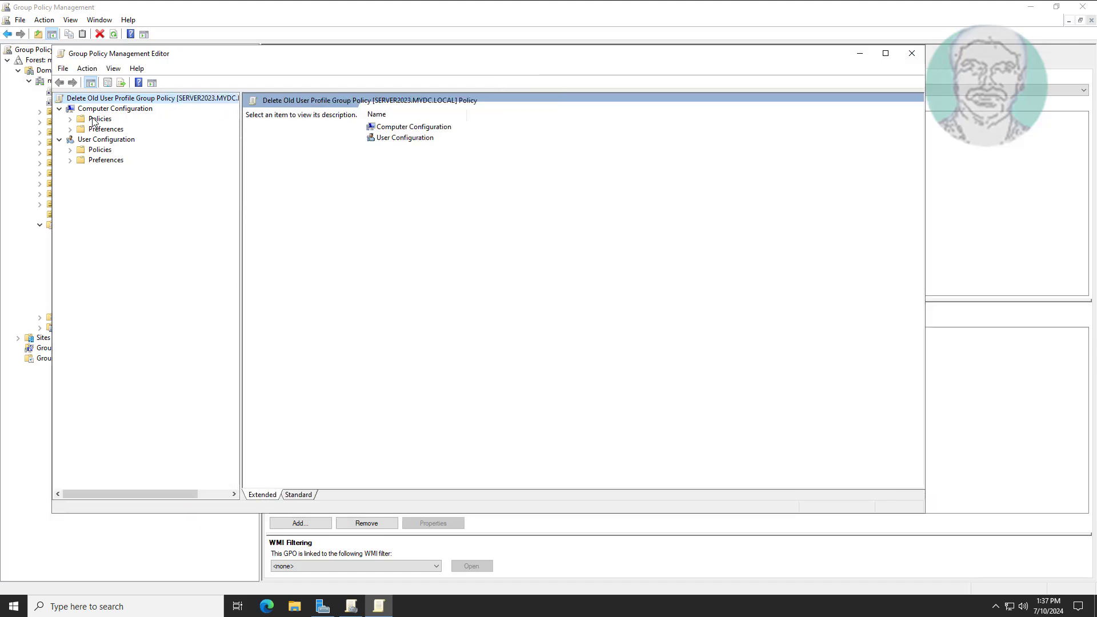
# Expand Policies under Computer Configuration down through Administrative Templates to the System folder.
pyautogui.click(67, 122)
pyautogui.click(68, 119)
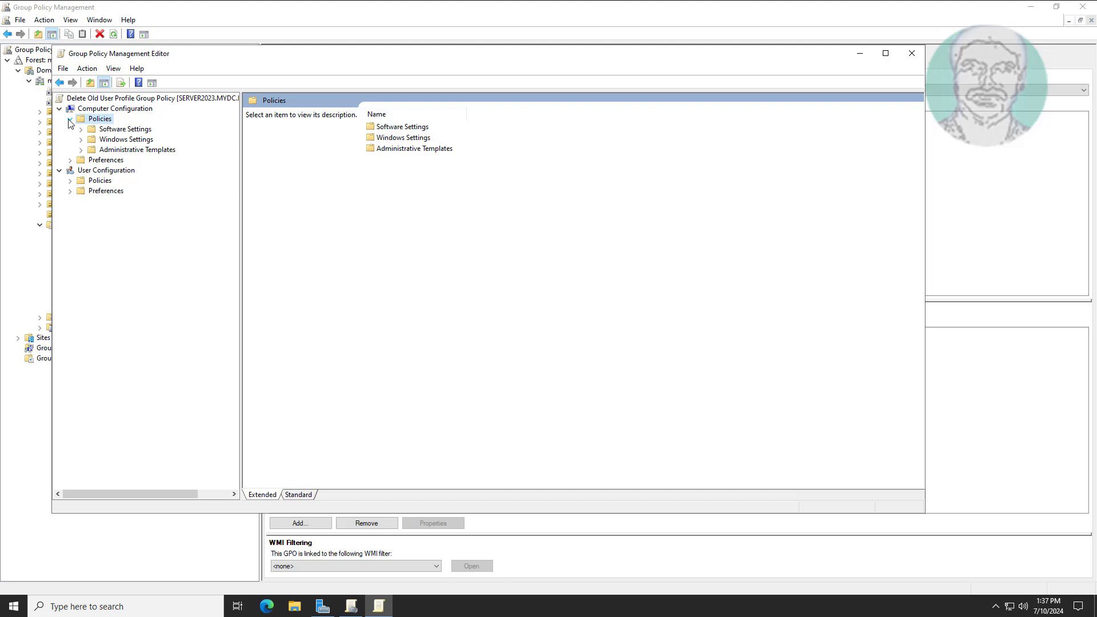
pyautogui.click(146, 151)
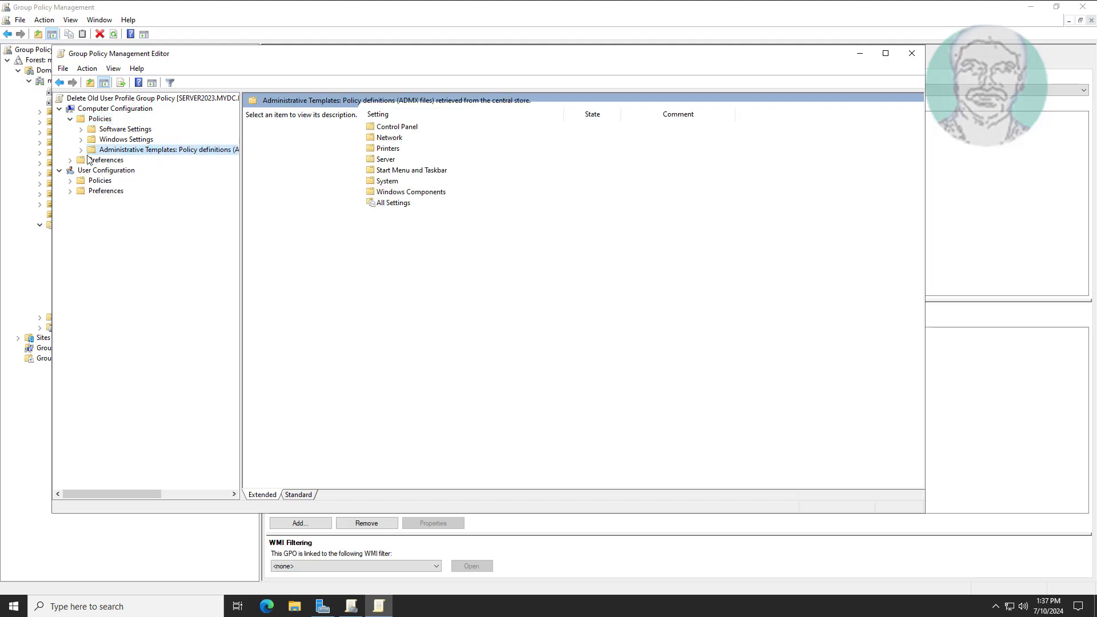
pyautogui.click(81, 151)
pyautogui.click(123, 212)
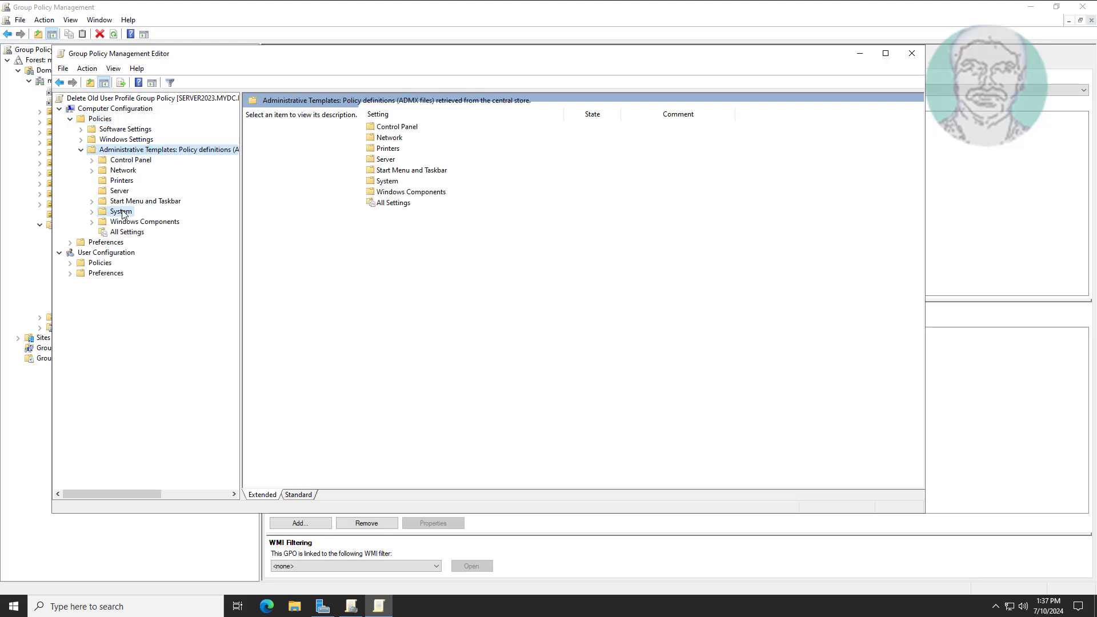
pyautogui.click(93, 211)
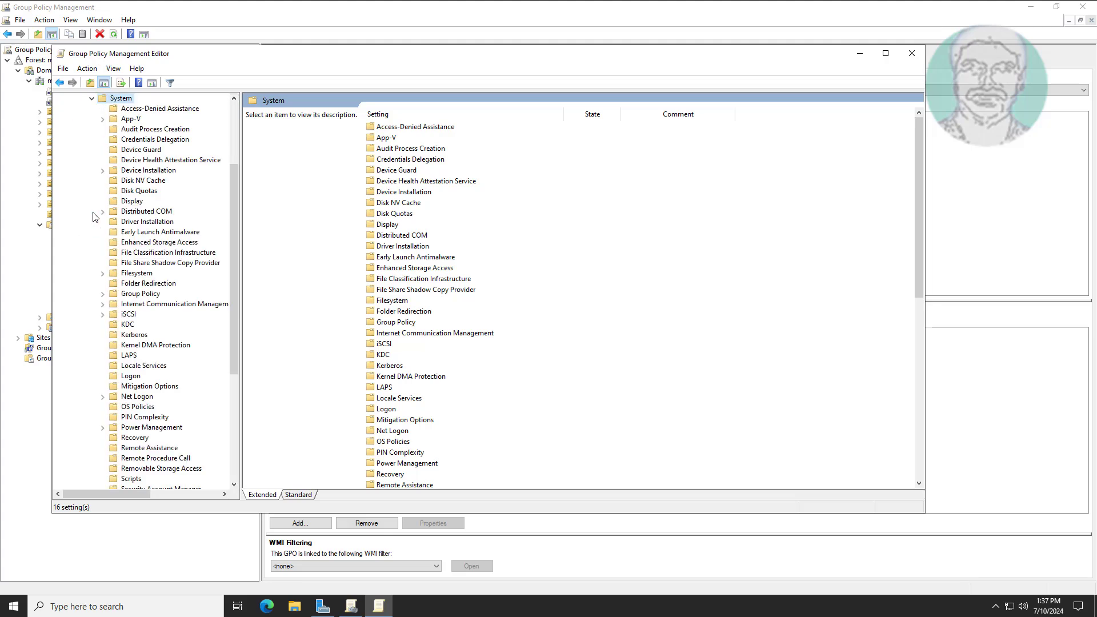
# Find the User Profiles folder within System and display its policy settings.
pyautogui.click(146, 243)
pyautogui.click(144, 417)
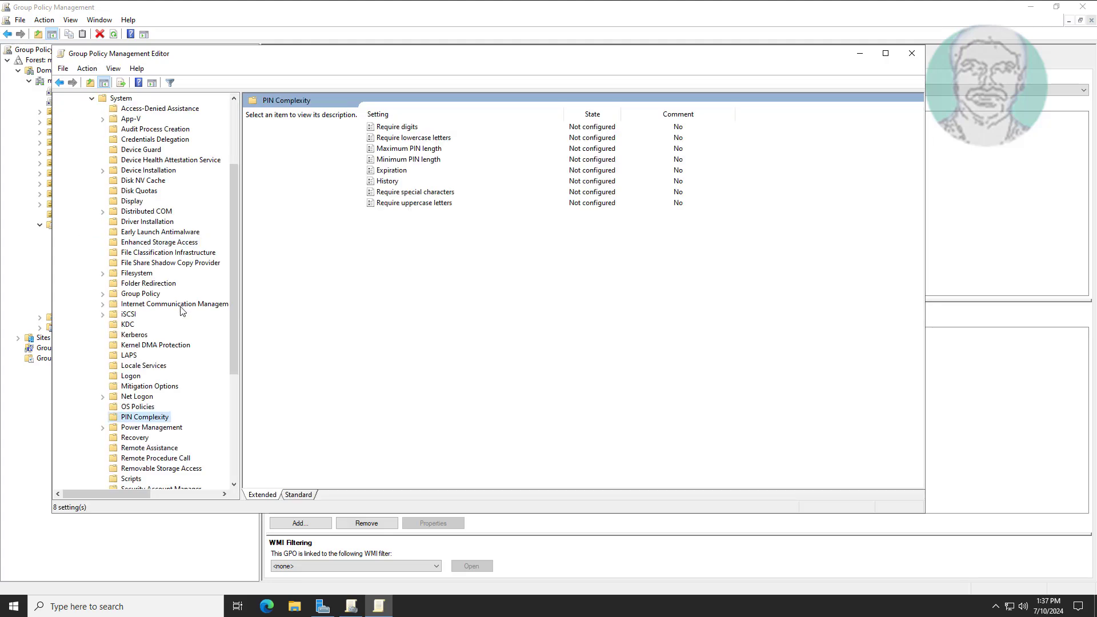
pyautogui.scroll(-1, 183, 343)
pyautogui.press('p')
pyautogui.press('p')
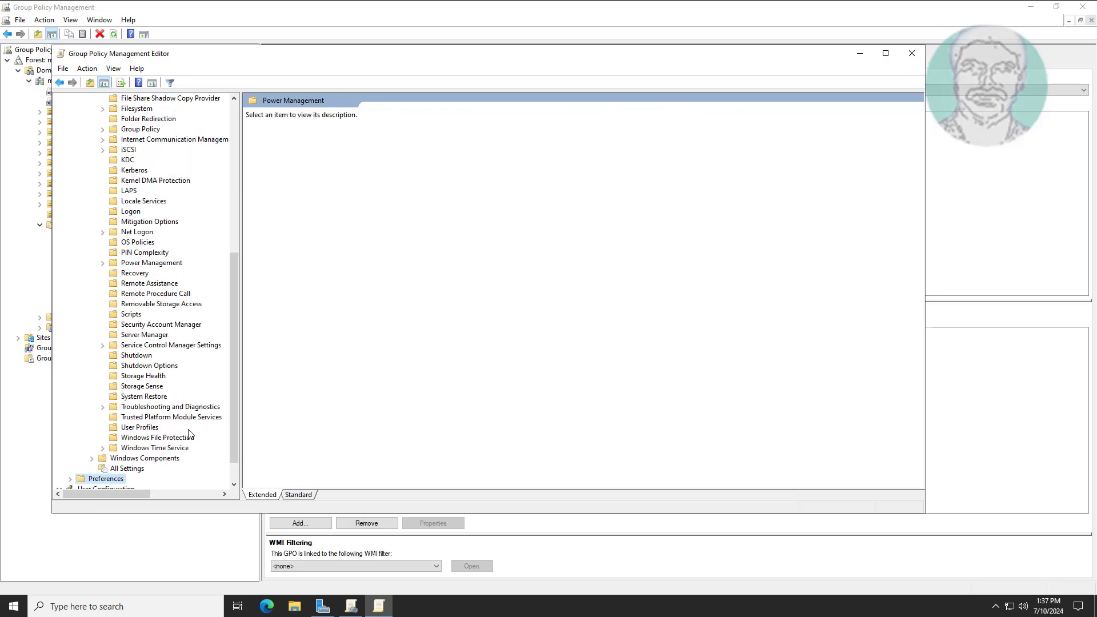
pyautogui.click(129, 194)
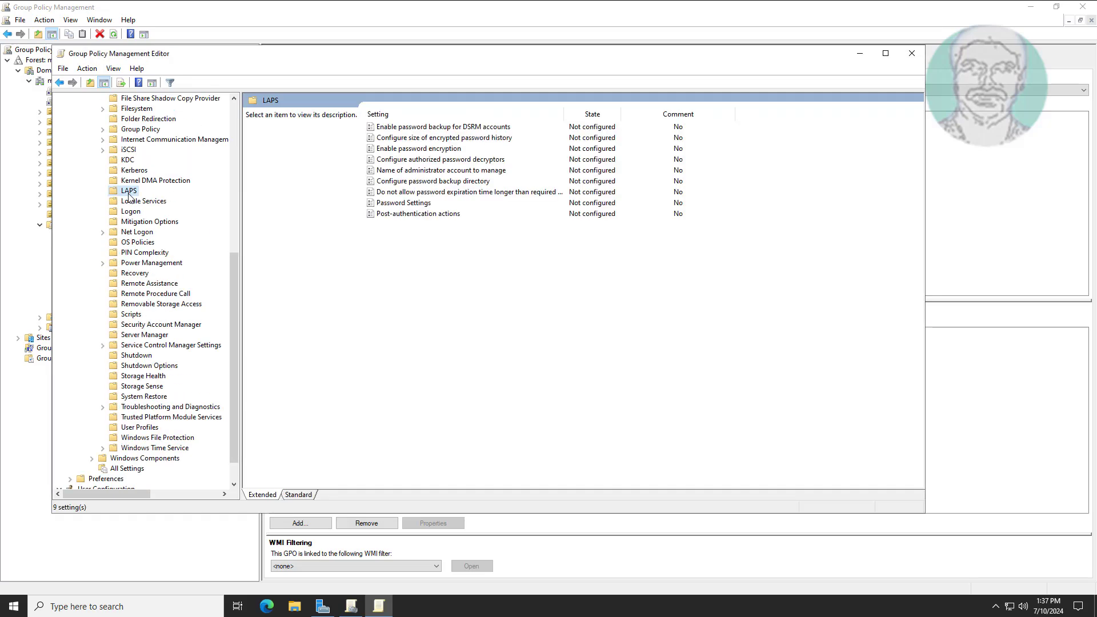
pyautogui.click(153, 429)
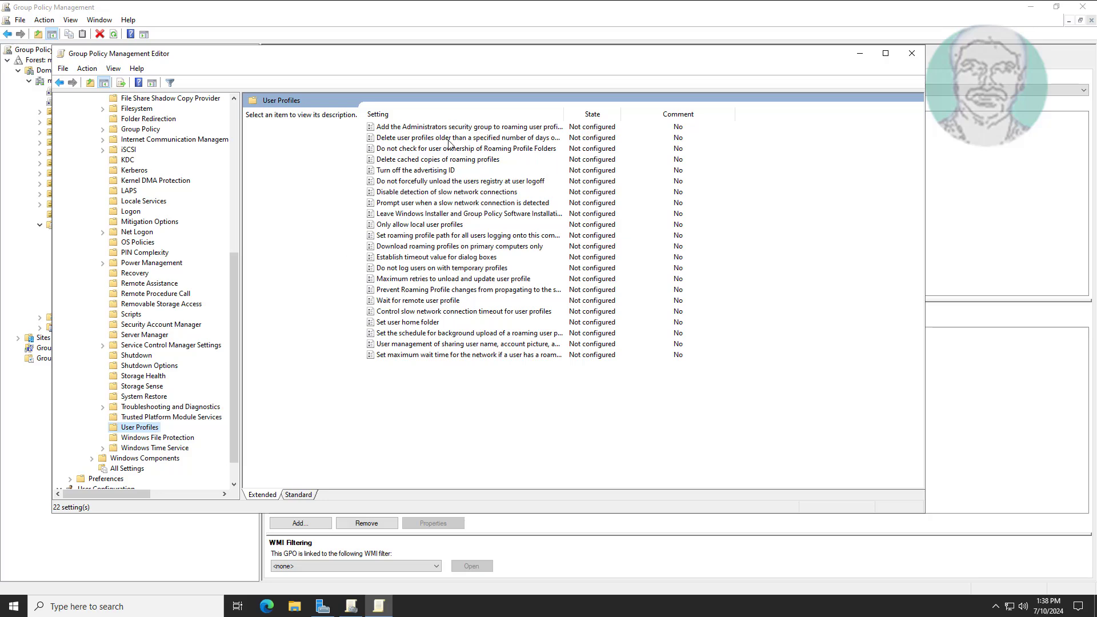
# Enable the policy that deletes user profiles older than a specified number of days on system restart, set it to 30 days, and close the editor.
pyautogui.click(484, 138)
pyautogui.doubleClick(483, 138)
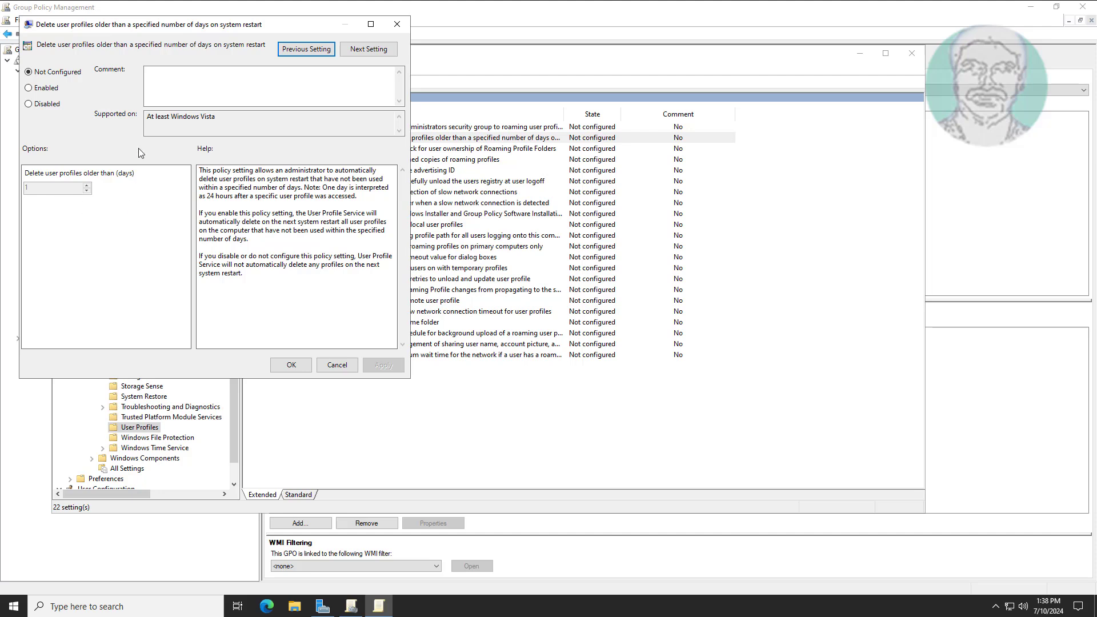
pyautogui.click(45, 89)
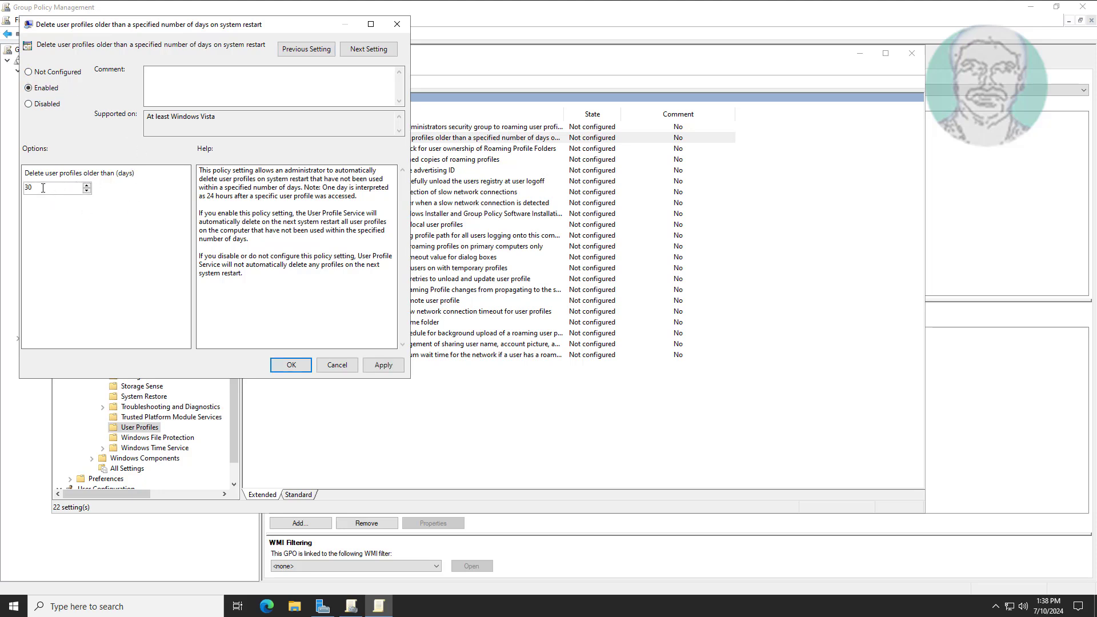
pyautogui.write('3')
pyautogui.click(382, 365)
pyautogui.click(301, 364)
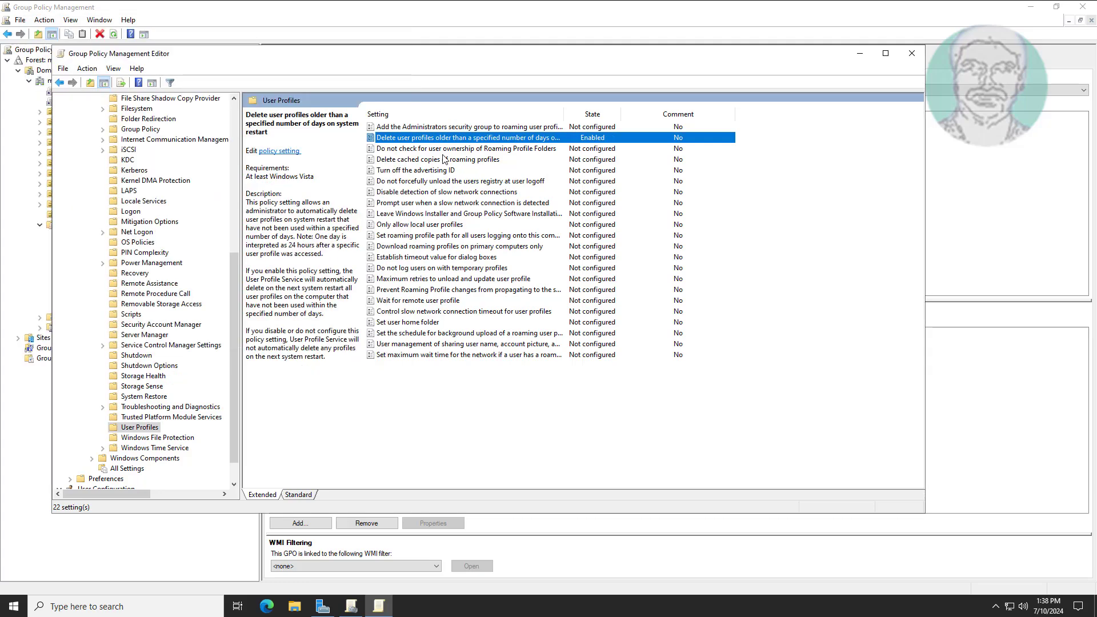
pyautogui.click(912, 53)
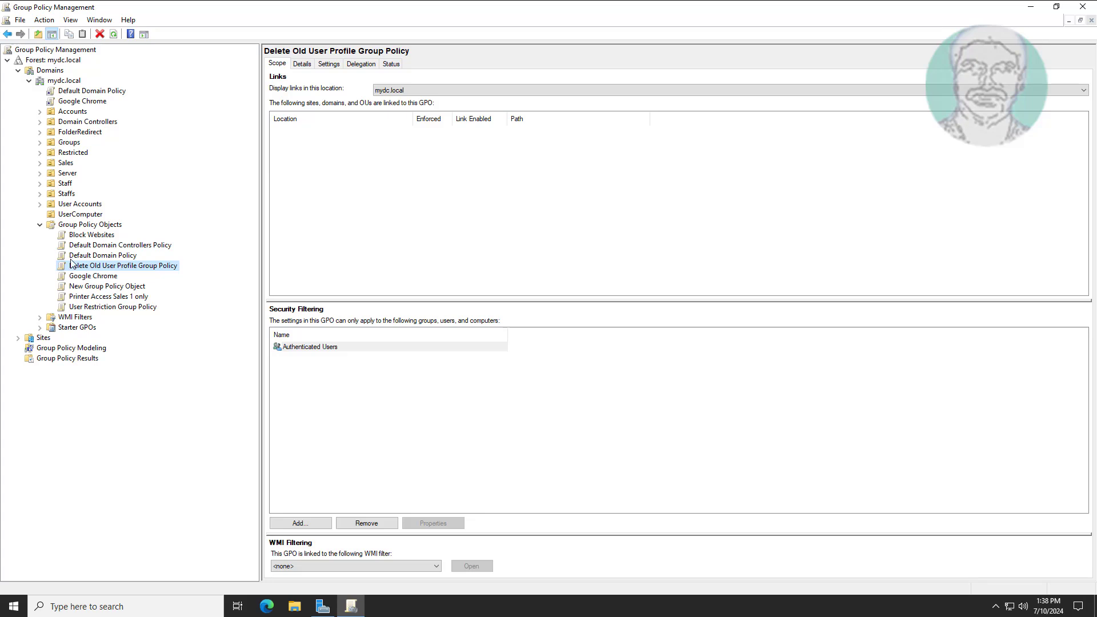
# Link the existing Delete Old User Profile Group Policy to the UserComputer organizational unit, and close Group Policy Management and Server Manager.
pyautogui.click(90, 215)
pyautogui.rightClick(93, 216)
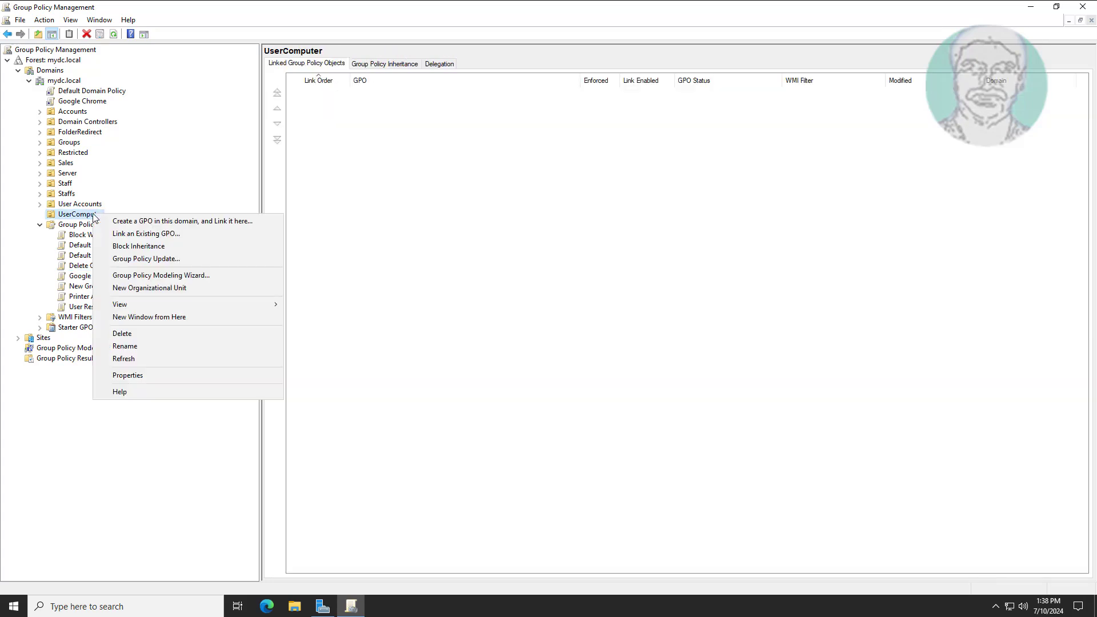
pyautogui.click(137, 227)
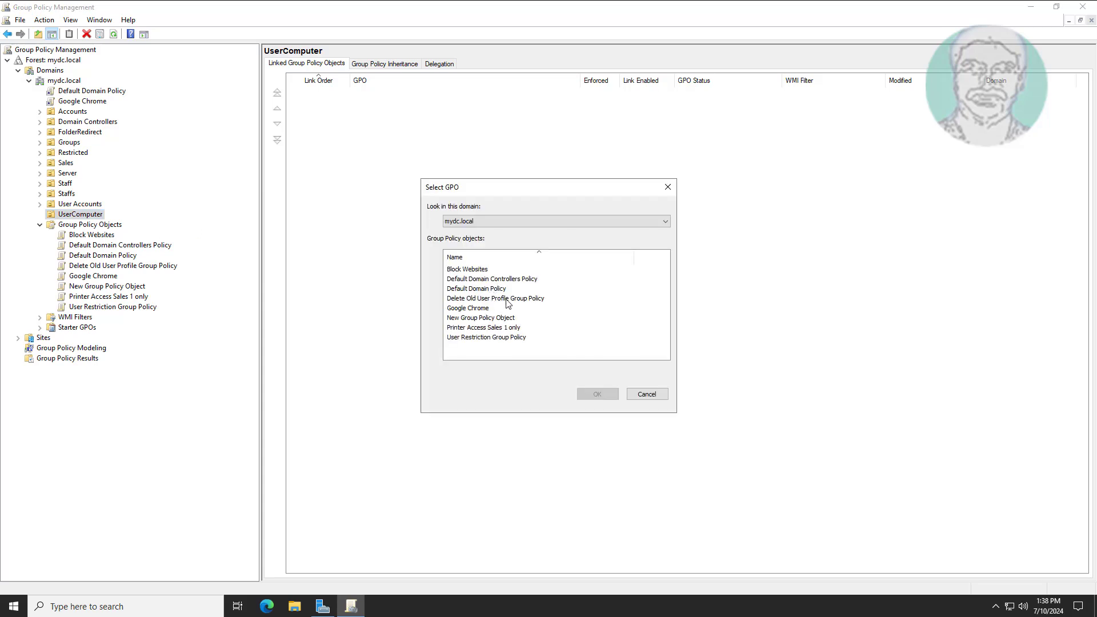
pyautogui.click(507, 301)
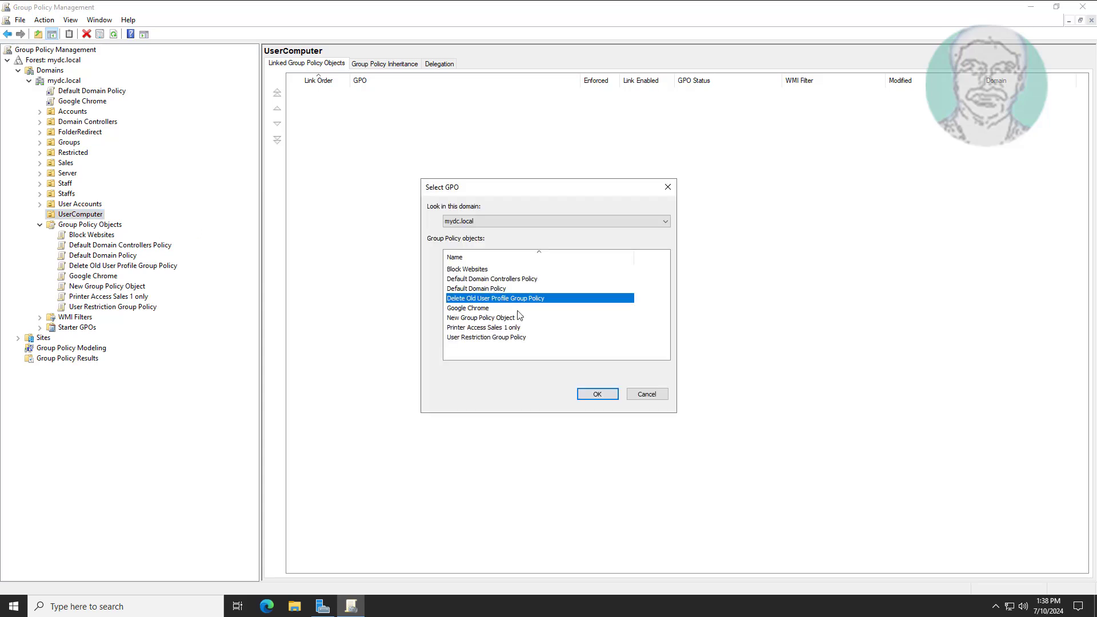
pyautogui.click(606, 399)
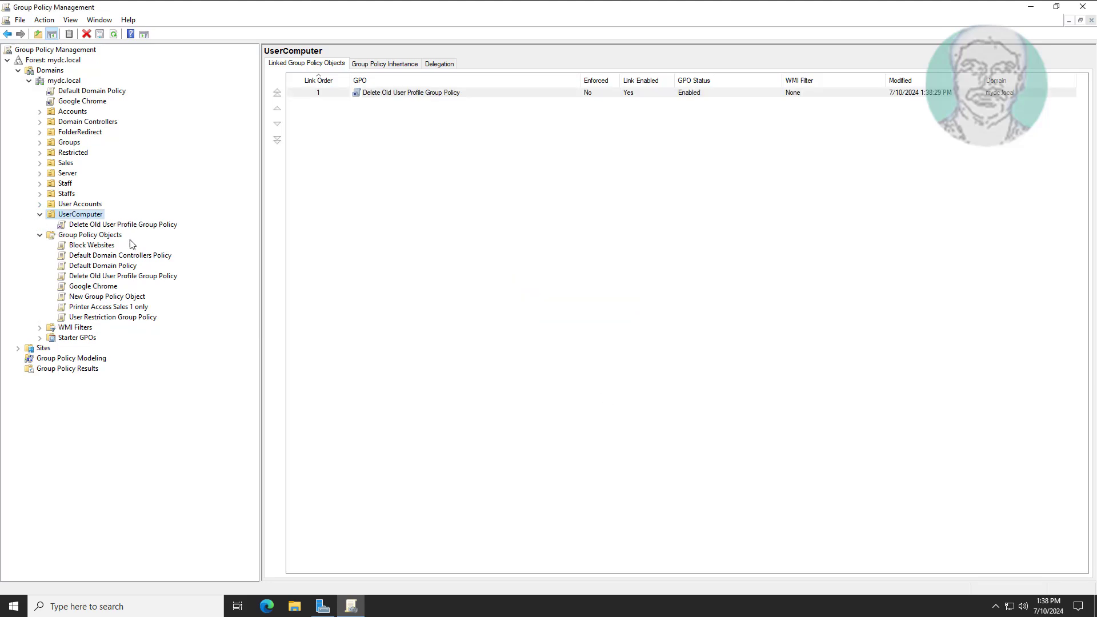
pyautogui.click(1082, 6)
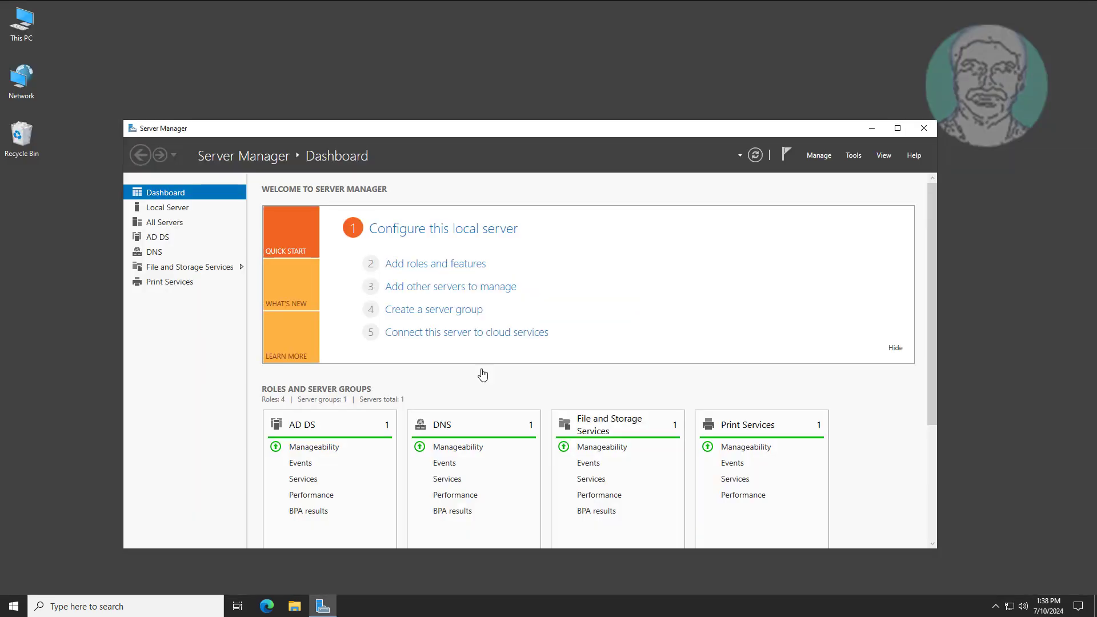
pyautogui.click(924, 129)
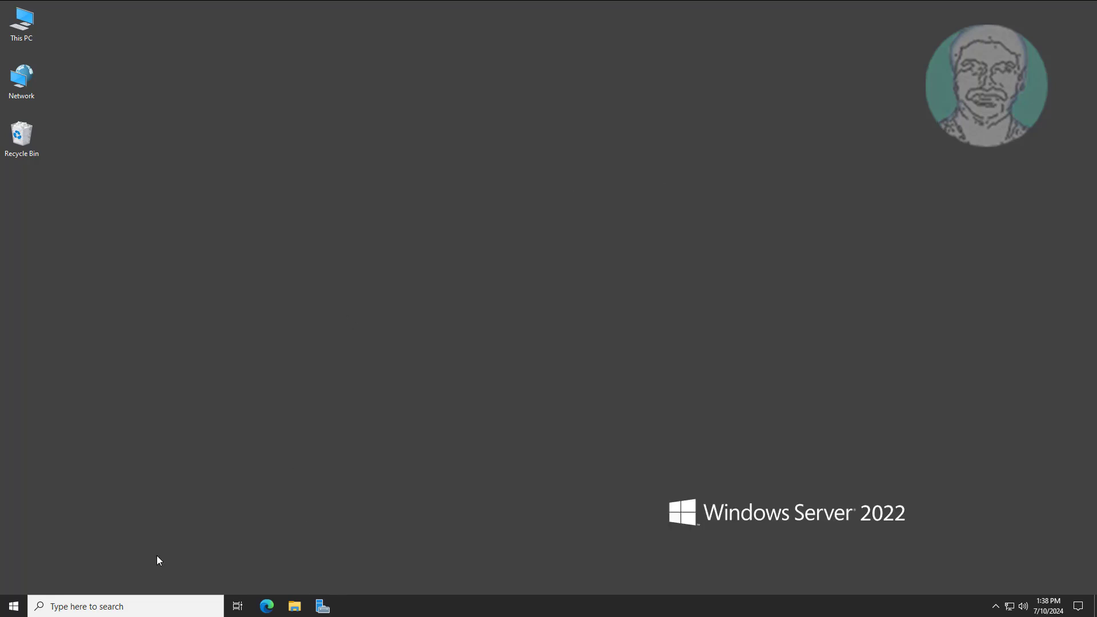
# Open Command Prompt as administrator on the server, run gpupdate /force, and exit the prompt.
pyautogui.click(121, 611)
pyautogui.write('cmd')
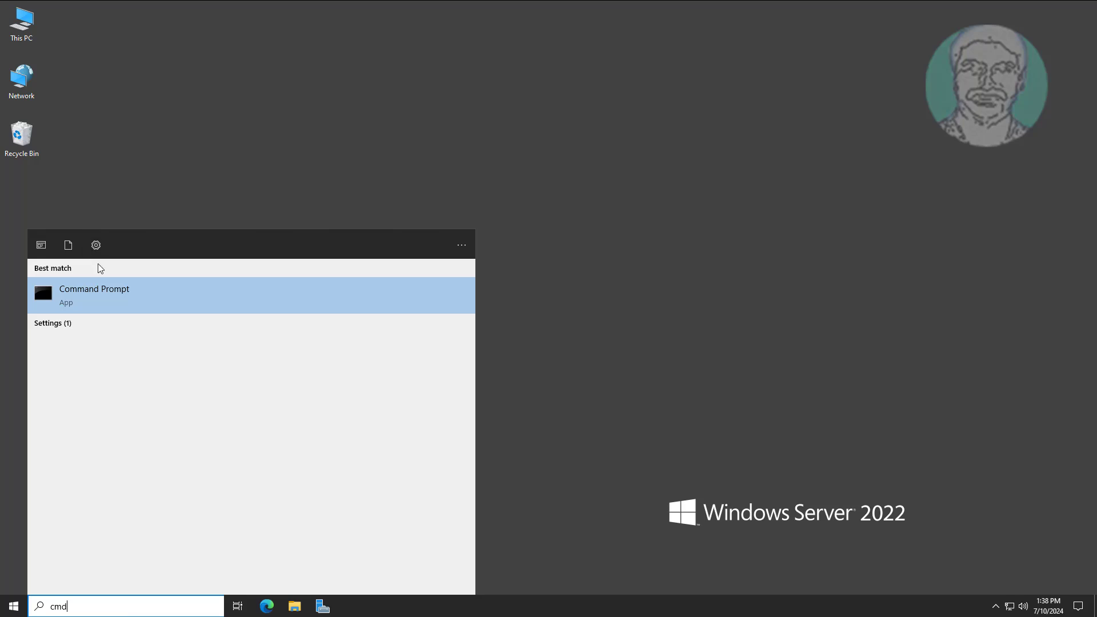
pyautogui.rightClick(118, 290)
pyautogui.click(175, 301)
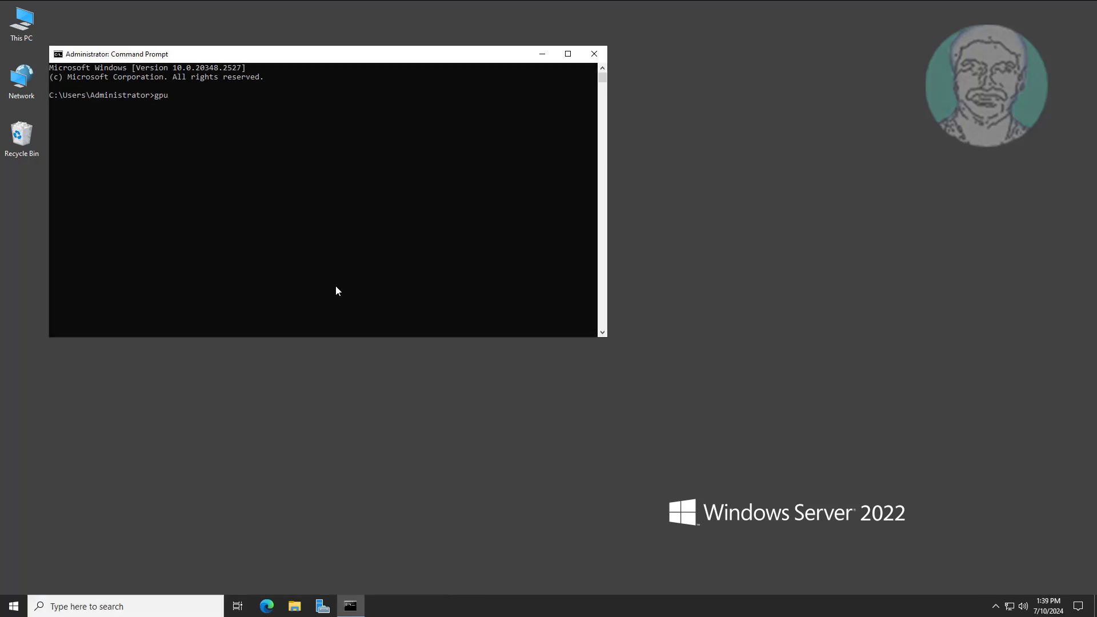
pyautogui.write('gpupdate /force')
pyautogui.press('Return')
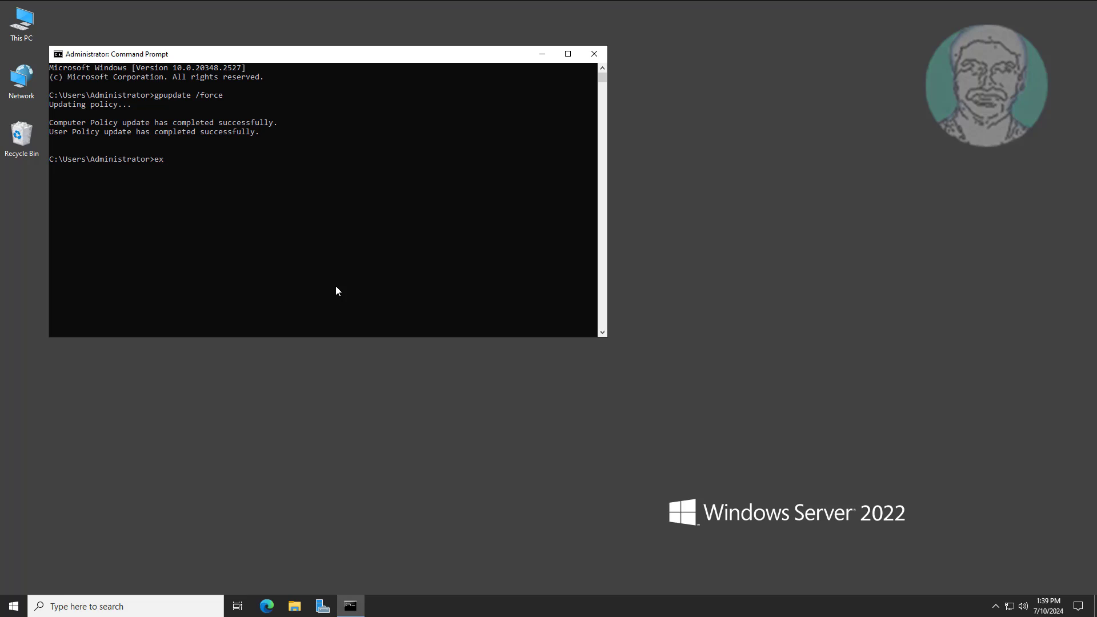
pyautogui.write('t')
pyautogui.press('Return')
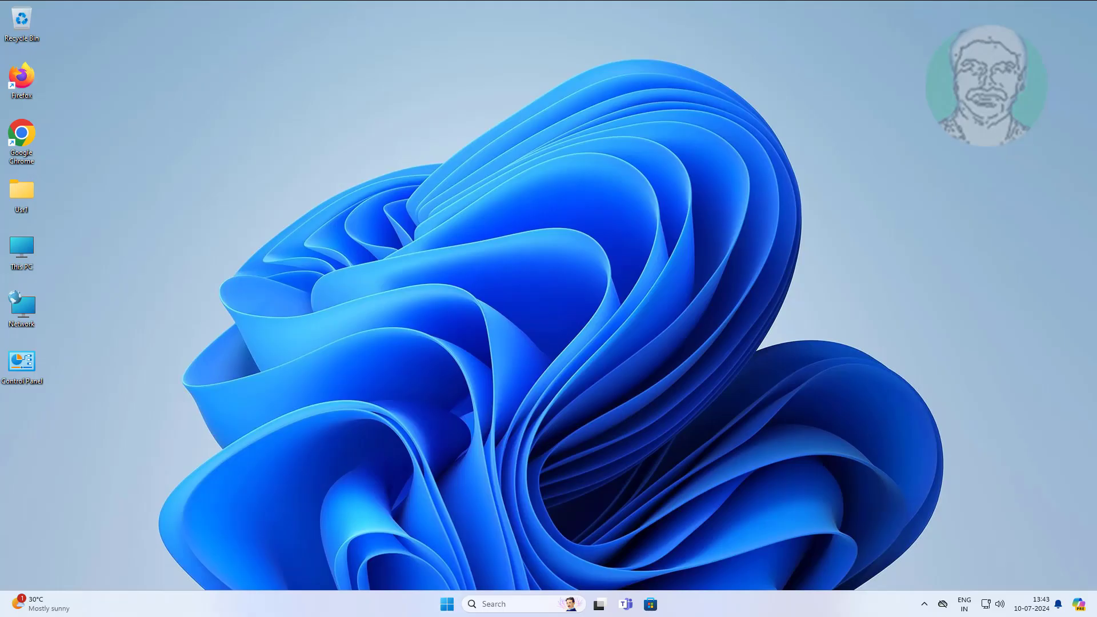
# Open Command Prompt as administrator on the Windows 11 client, entering the admin user name and password to authorize it.
pyautogui.click(494, 604)
pyautogui.write('cmd')
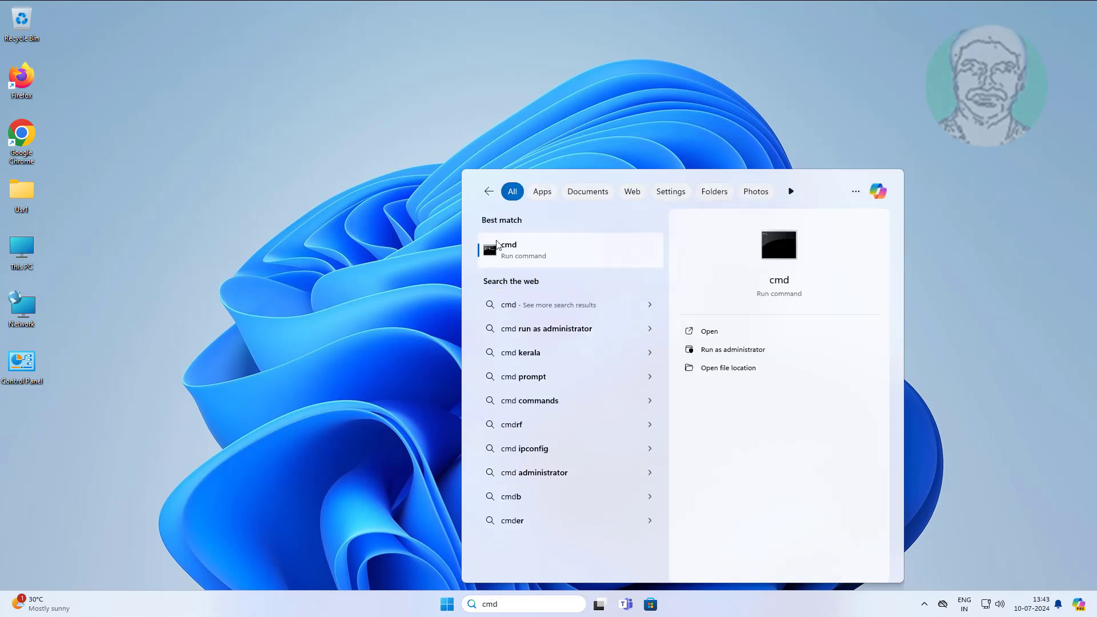
pyautogui.rightClick(497, 245)
pyautogui.click(548, 258)
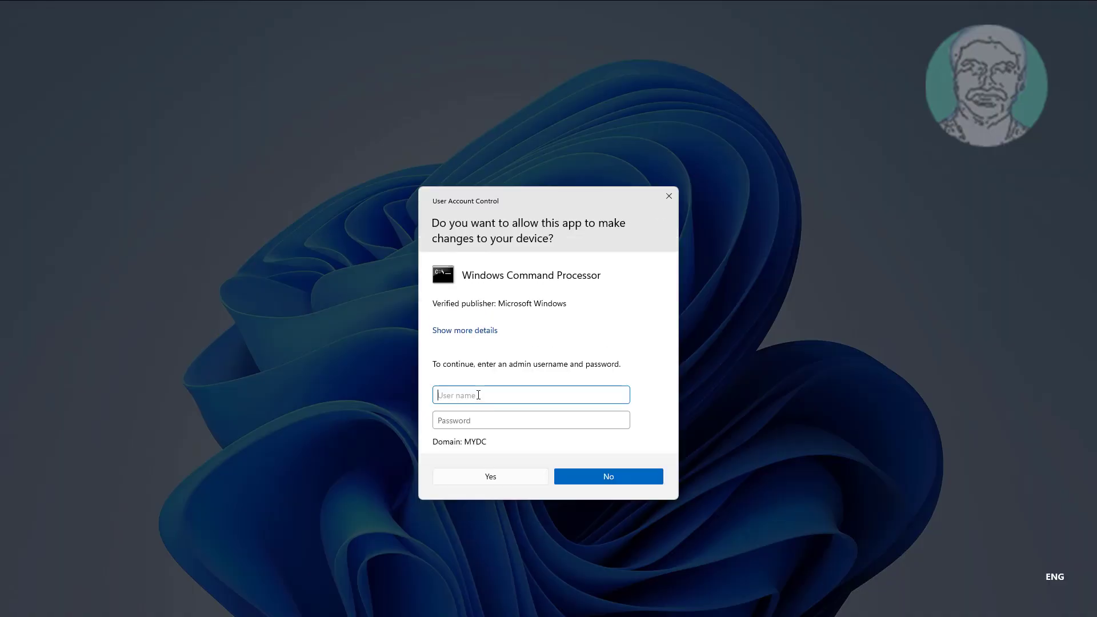
pyautogui.write('murugans')
pyautogui.press('Tab')
pyautogui.write('****')
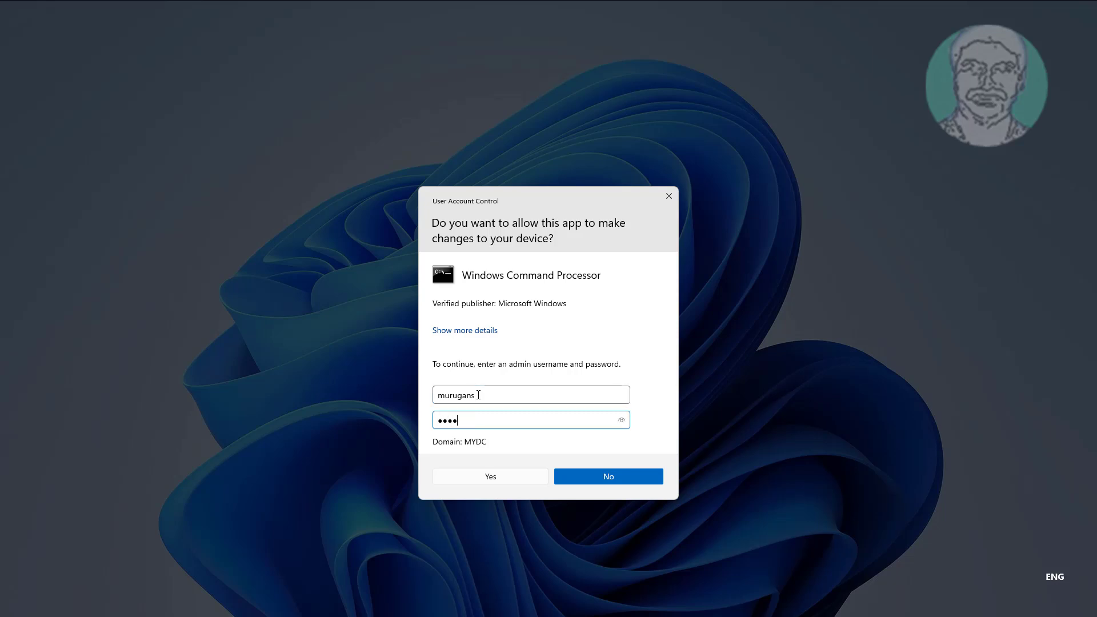
pyautogui.press('Return')
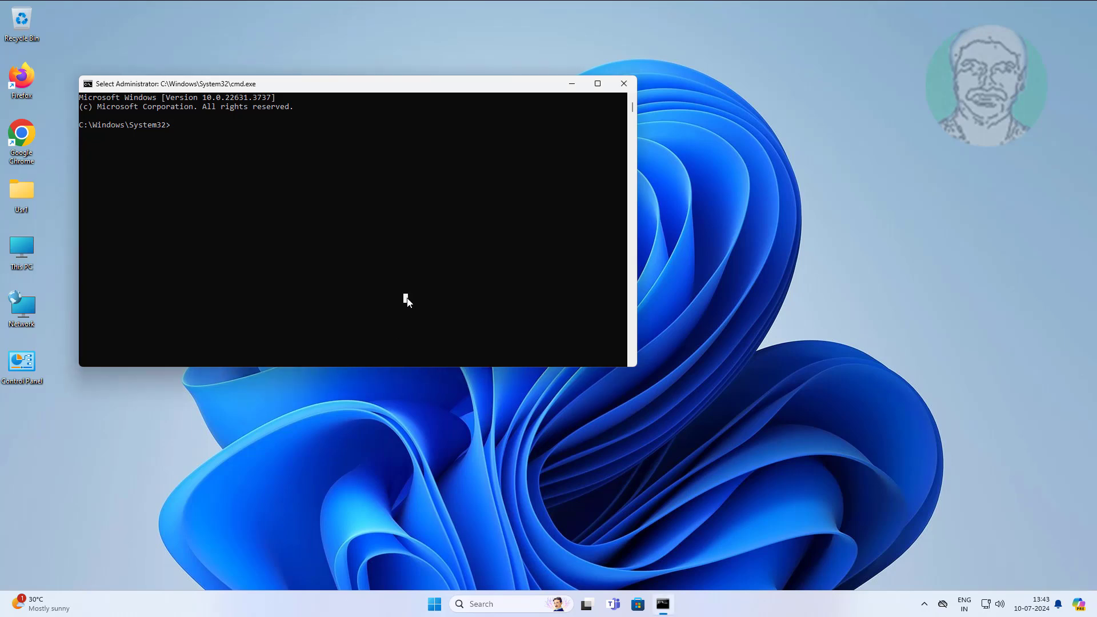
# Run gpupdate /force on the client computer and exit Command Prompt.
pyautogui.write('gpup')
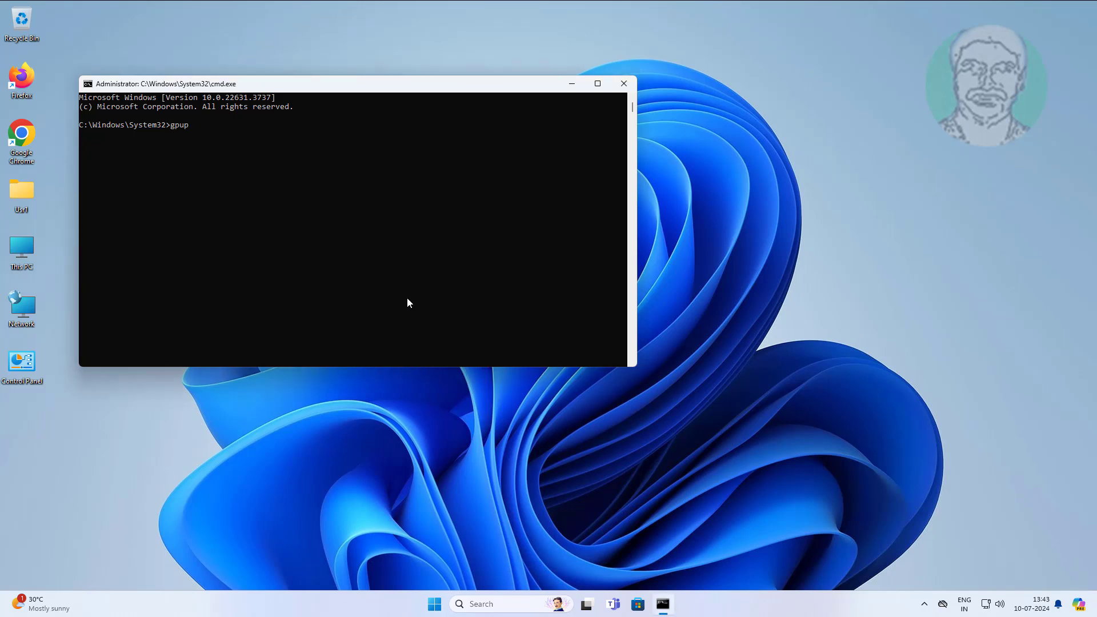
pyautogui.write('date /force')
pyautogui.press('Return')
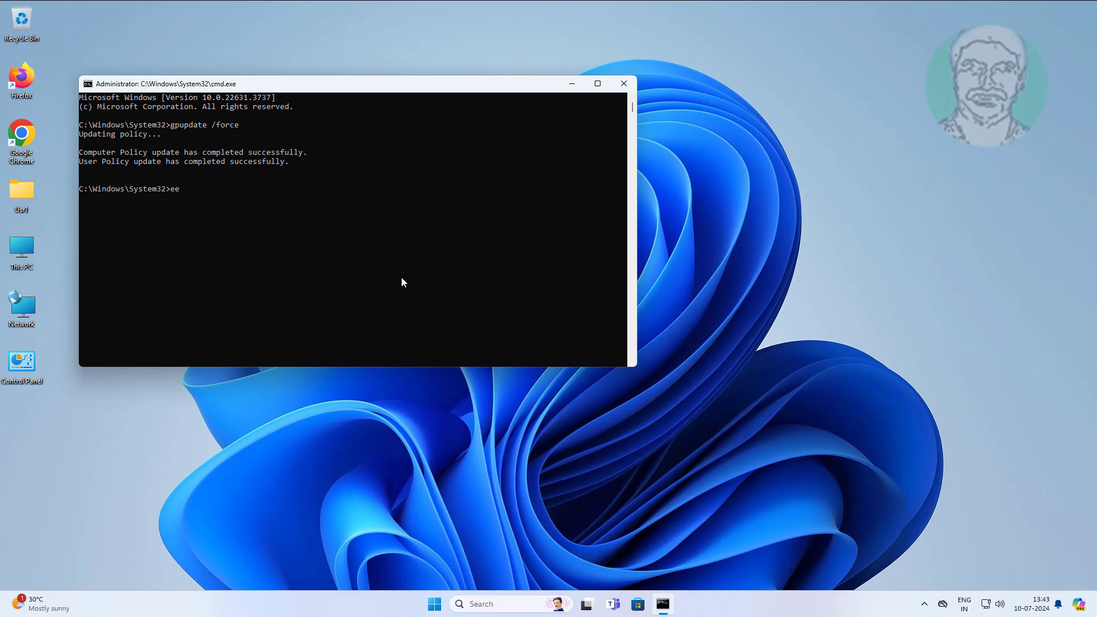
pyautogui.press('BackSpace')
pyautogui.write('xit')
pyautogui.press('Return')
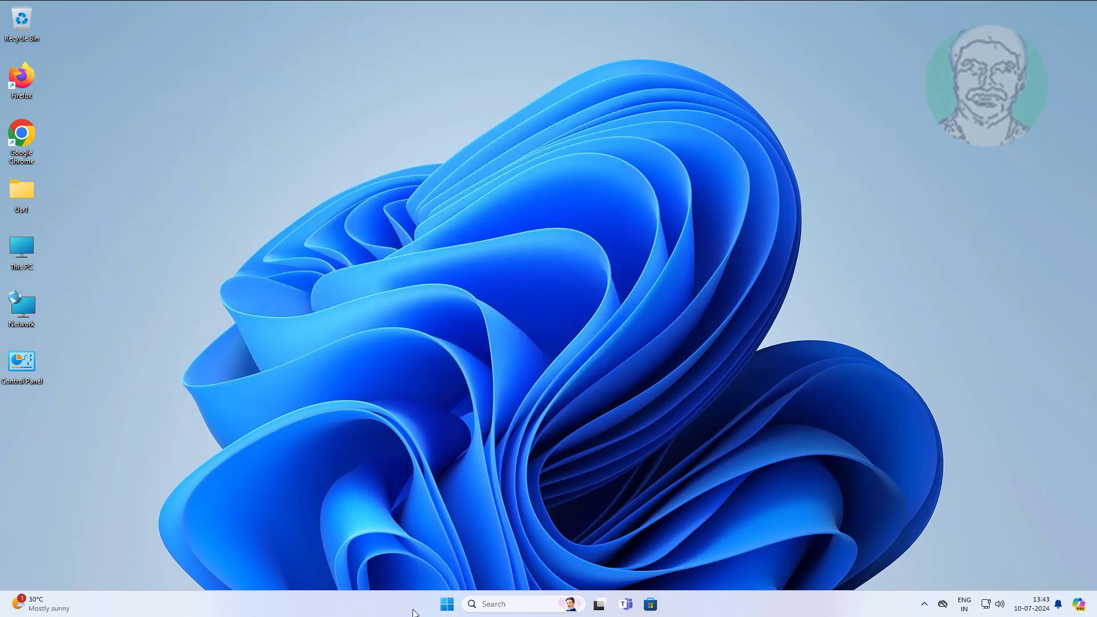
# Restart the client computer and sign back in to the same user account with its password.
pyautogui.click(447, 604)
pyautogui.click(691, 565)
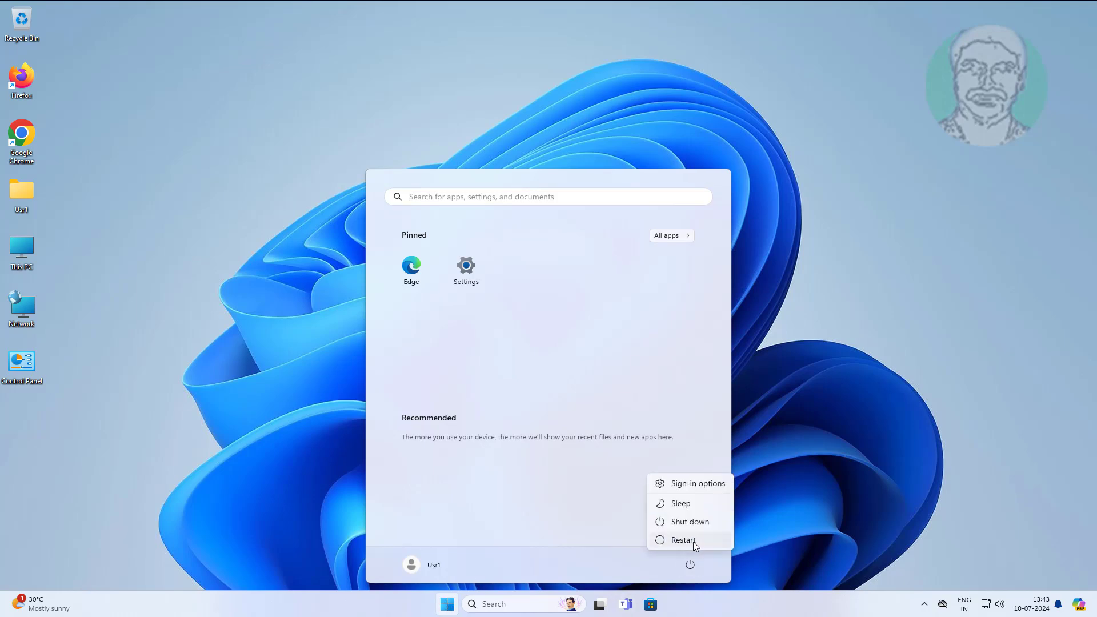
pyautogui.click(683, 541)
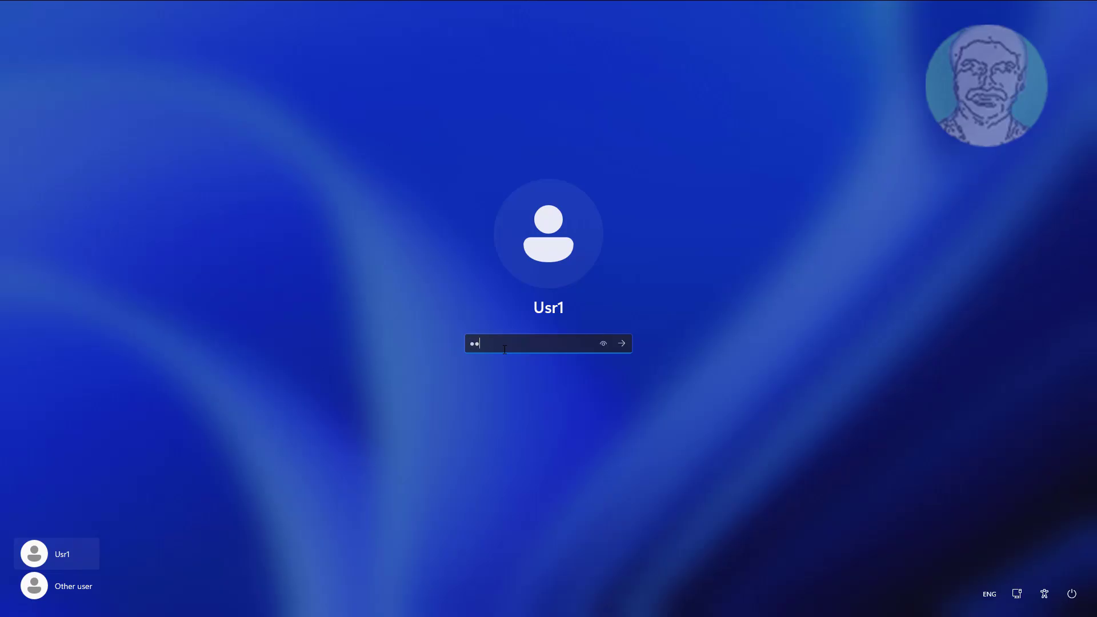
pyautogui.write('•••••••')
pyautogui.press('Return')
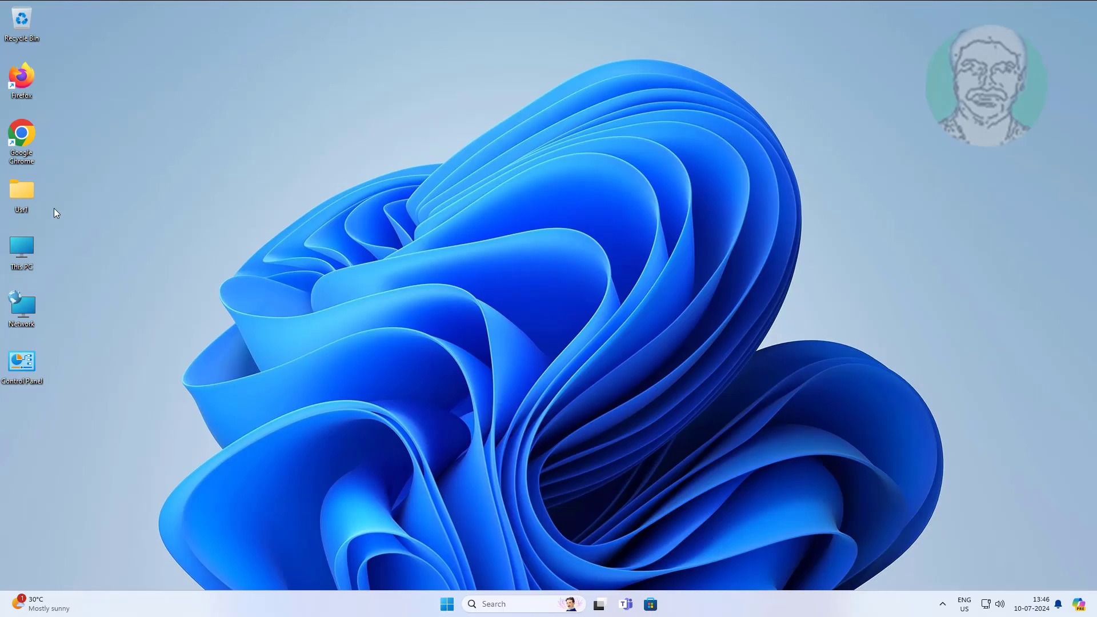
# Examine the profile folders in C:\Users in File Explorer, and close the window.
pyautogui.doubleClick(21, 252)
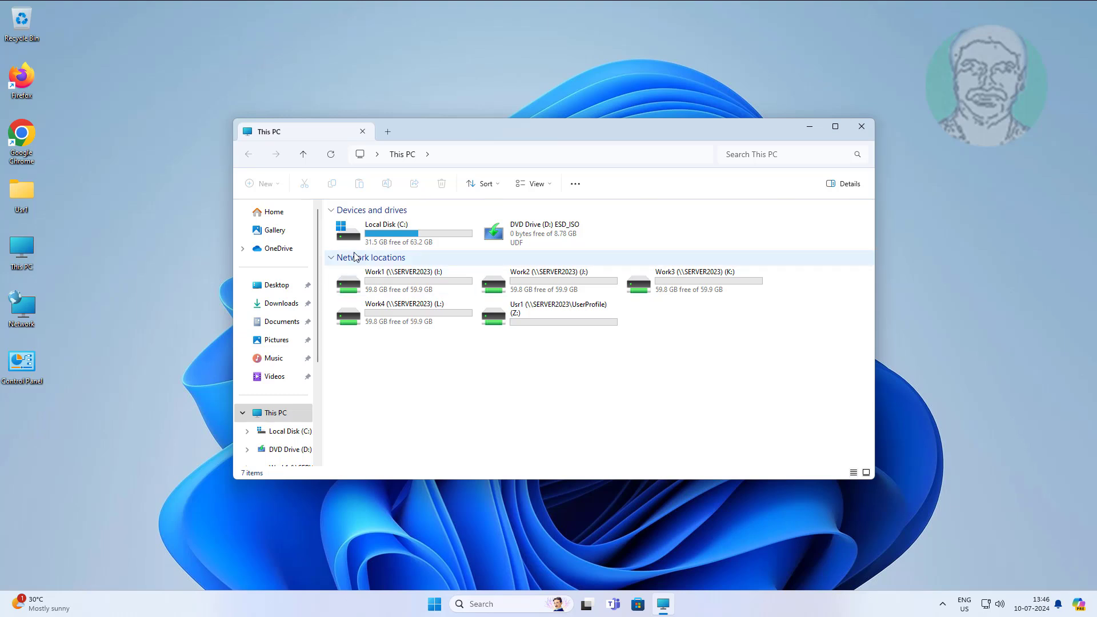
pyautogui.doubleClick(380, 239)
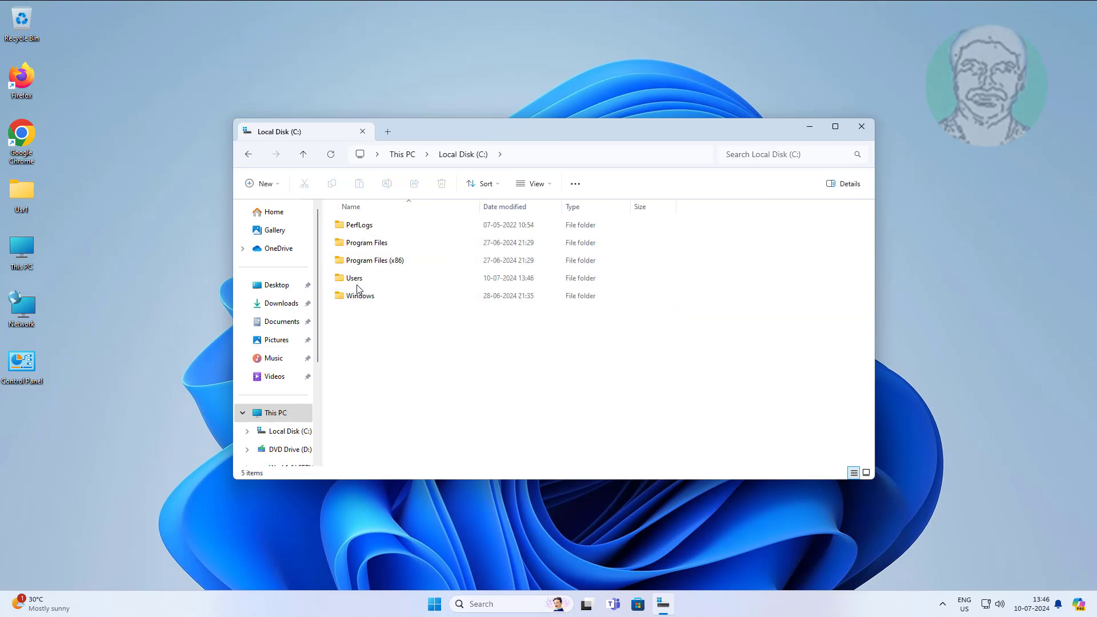
pyautogui.doubleClick(357, 282)
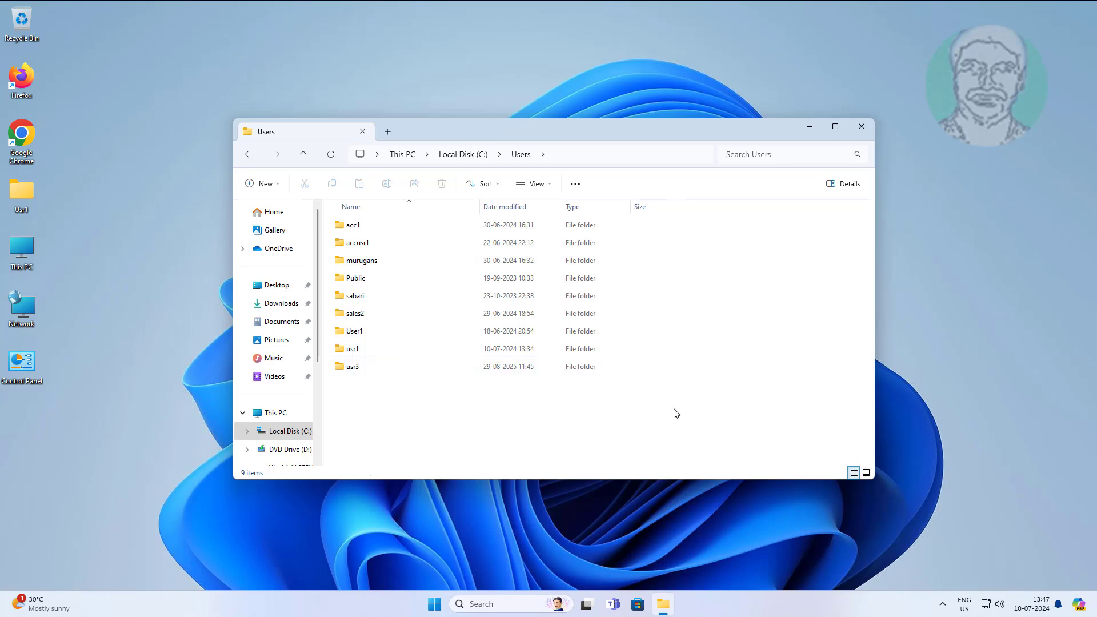
pyautogui.click(855, 133)
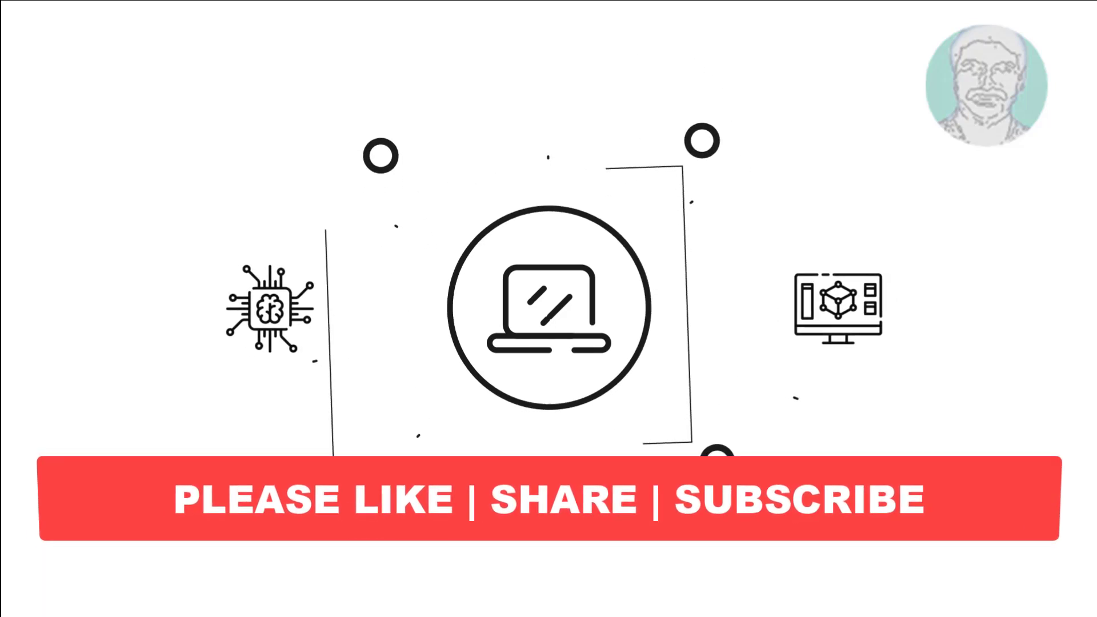